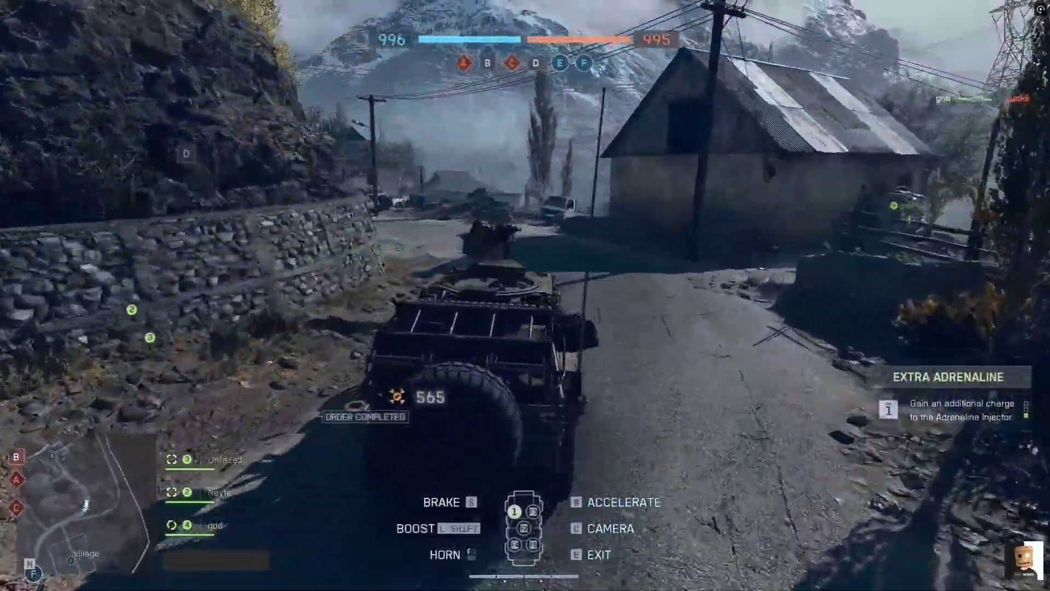
Step: Drive the vehicle down the village road, then deploy from the map into a vehicle
key("w")
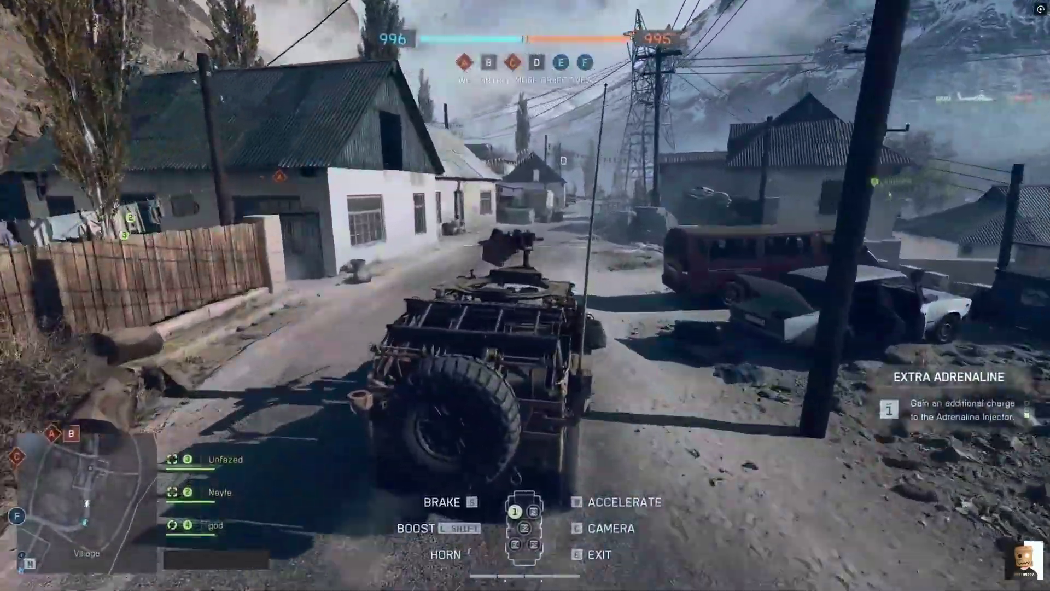
key("w")
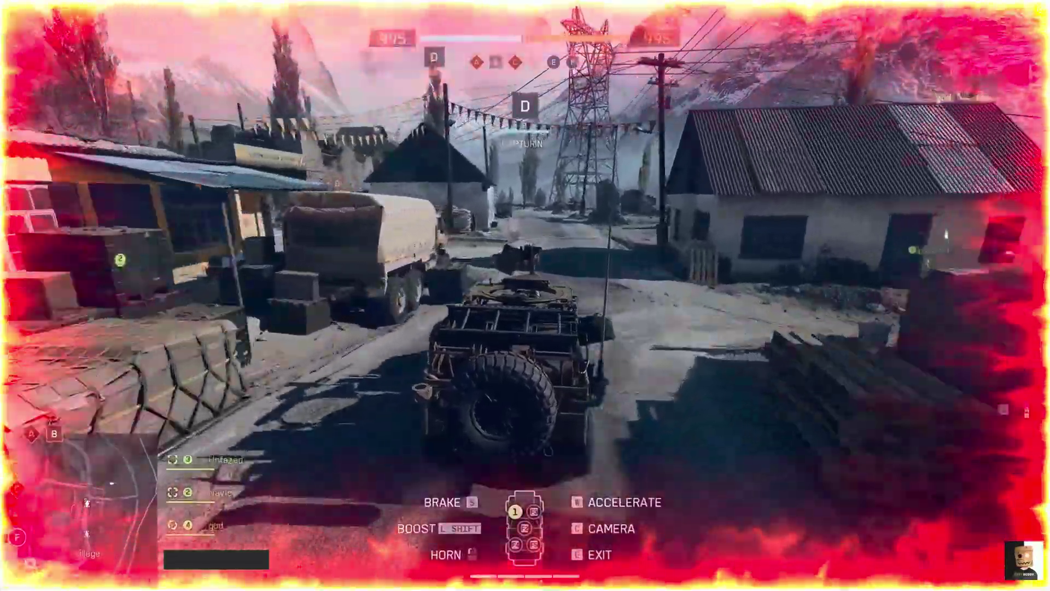
key("w")
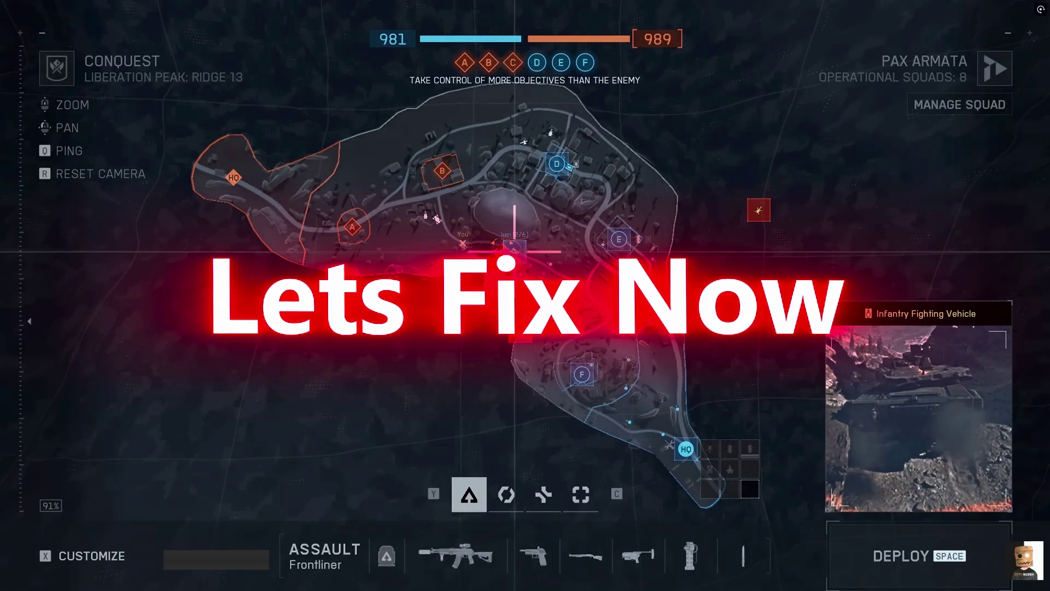
key("space")
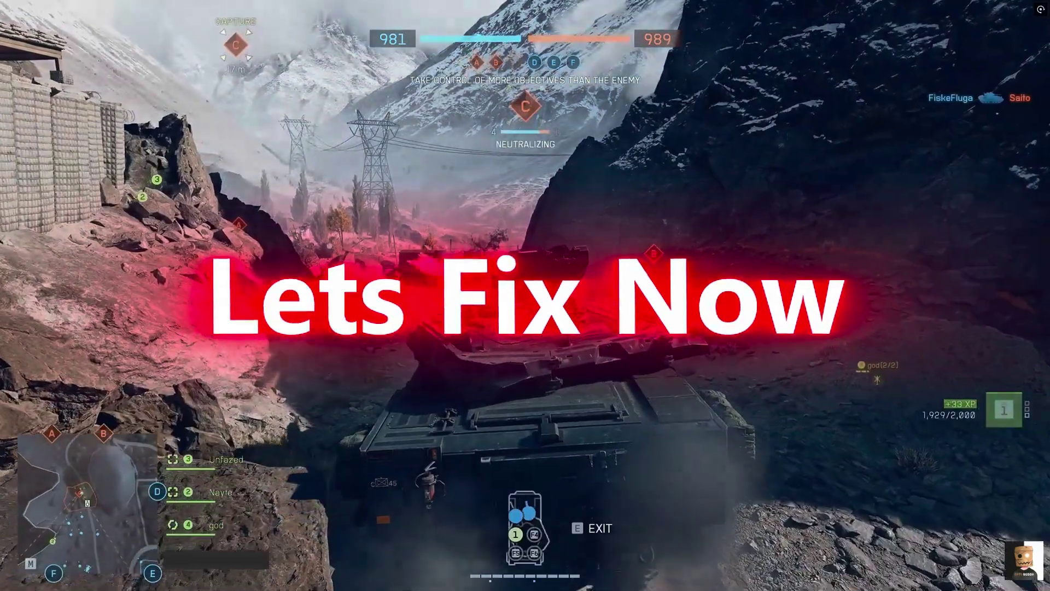
Step: Leave the tank, advance up the ravine with a gadget toward the sandbag wall, then exit to the desktop
key("e")
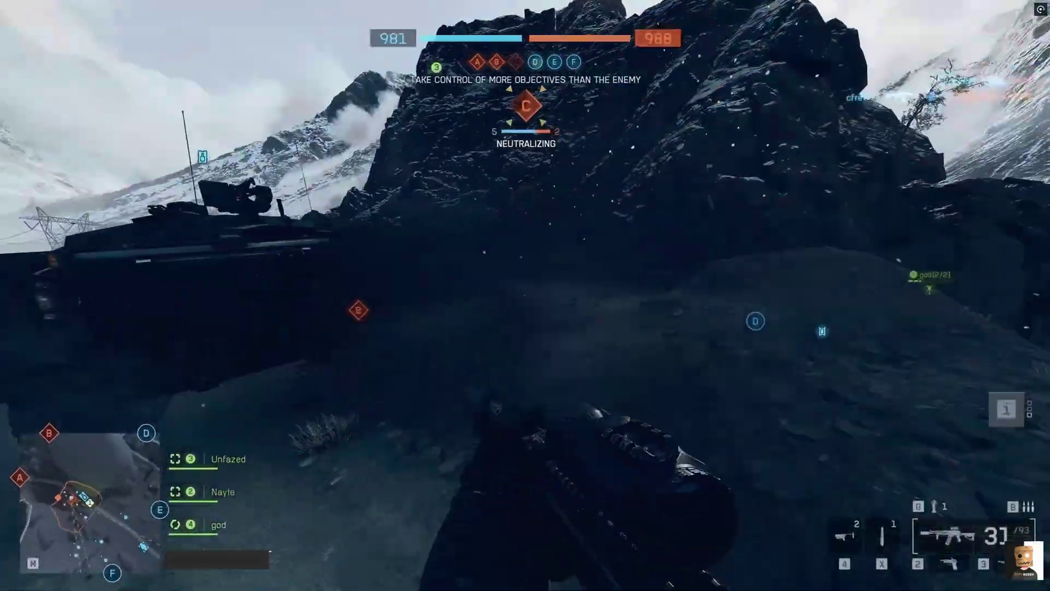
key("w")
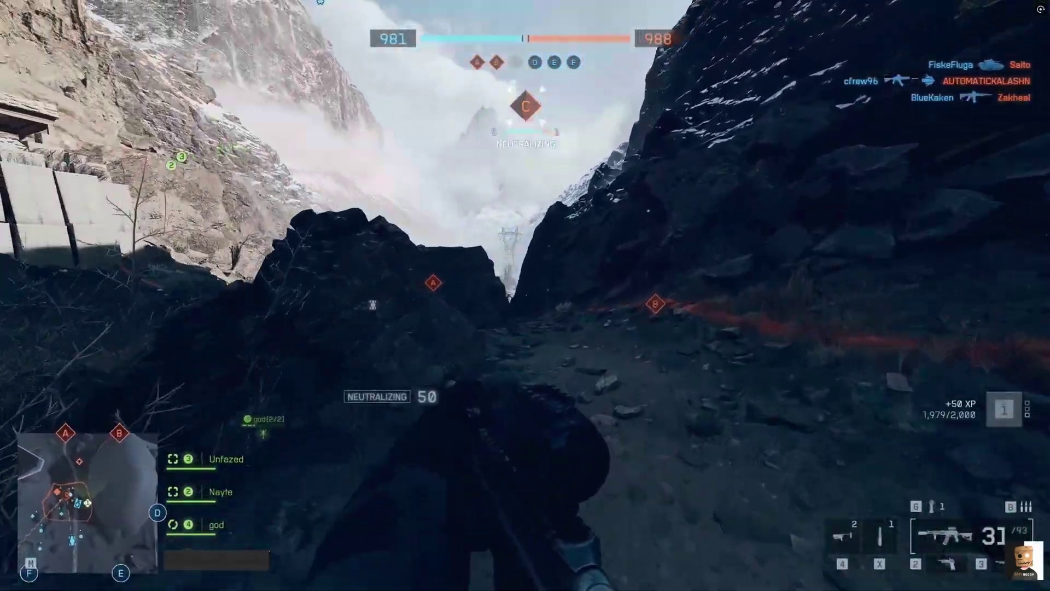
key("4")
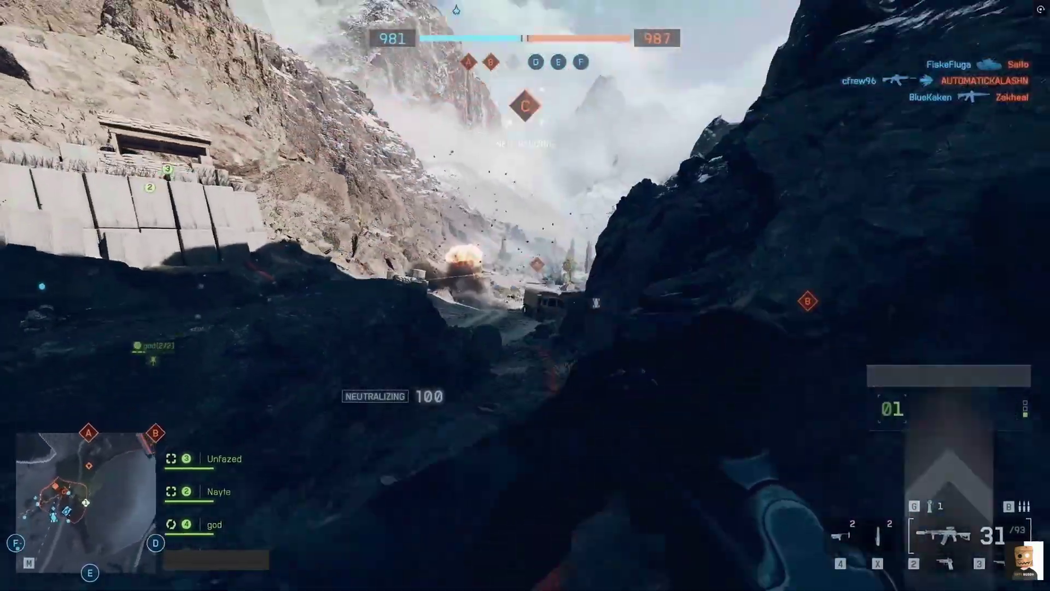
key("w")
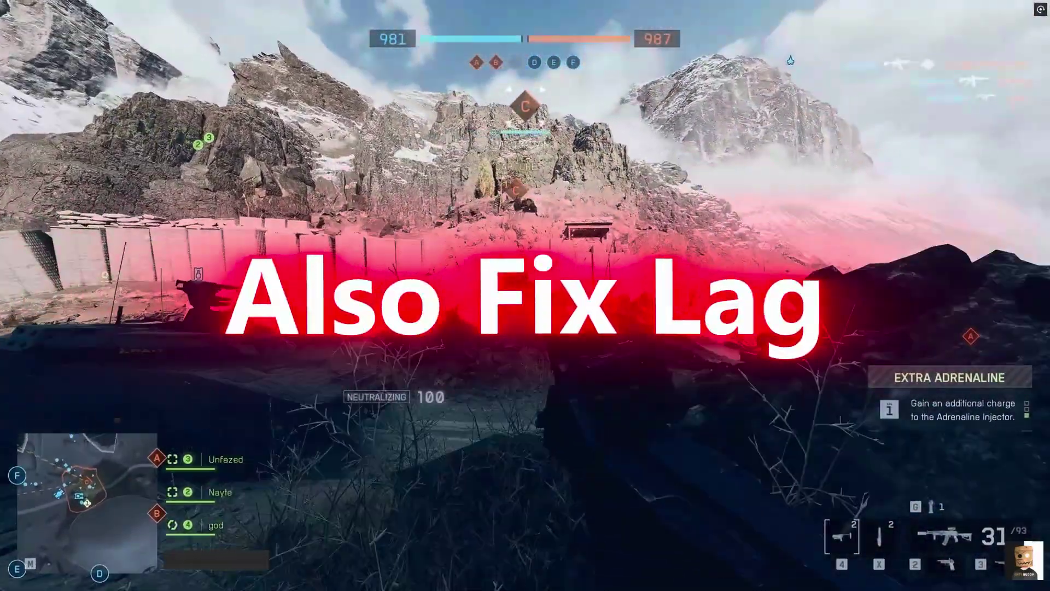
key("w")
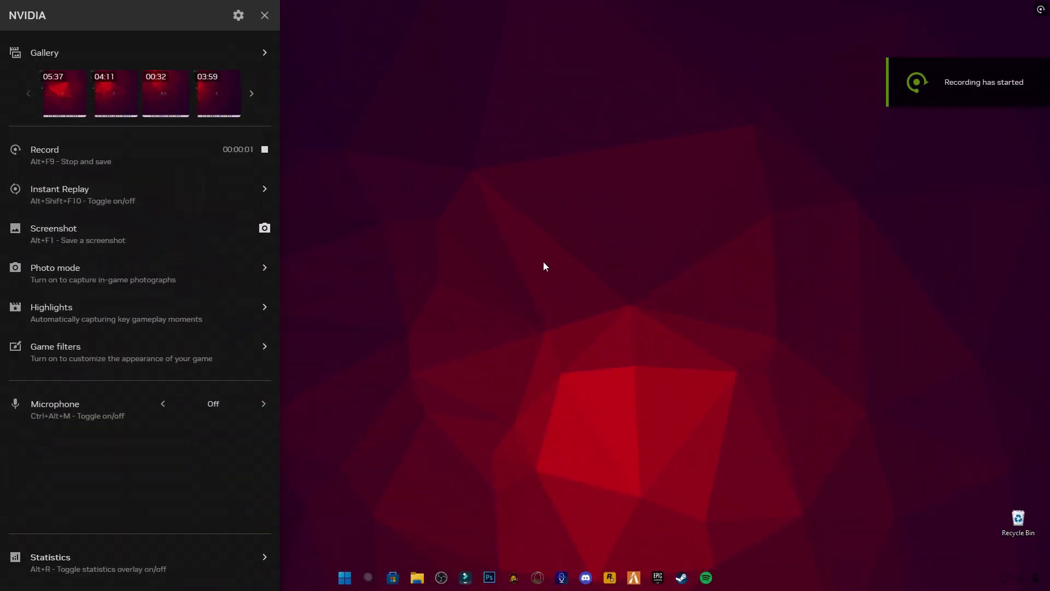
key("alt+z")
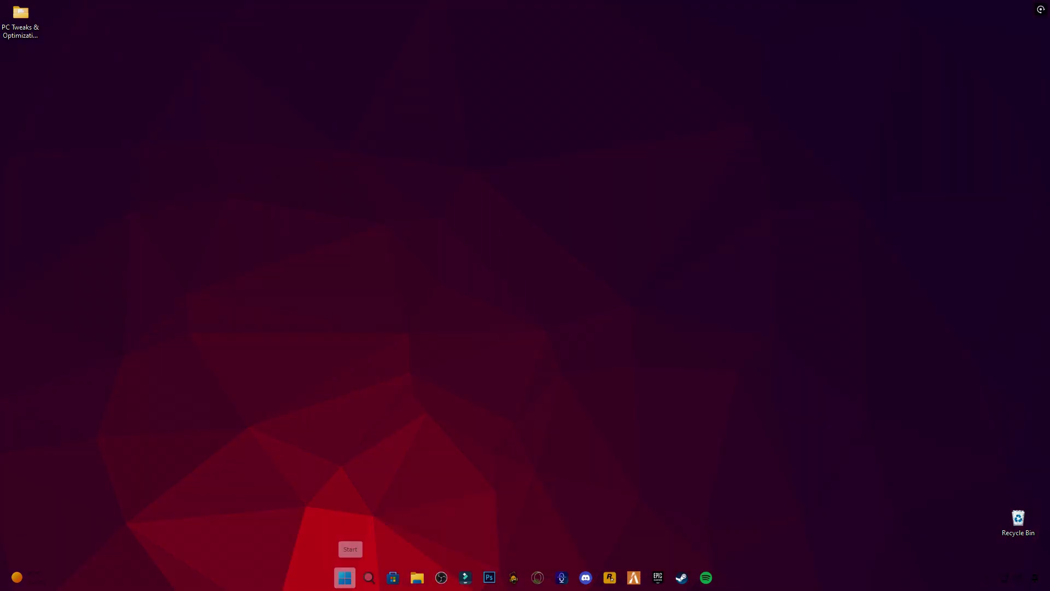
Step: Start a Windows Update check in Settings, then minimize Settings to show the desktop
left_click(345, 577)
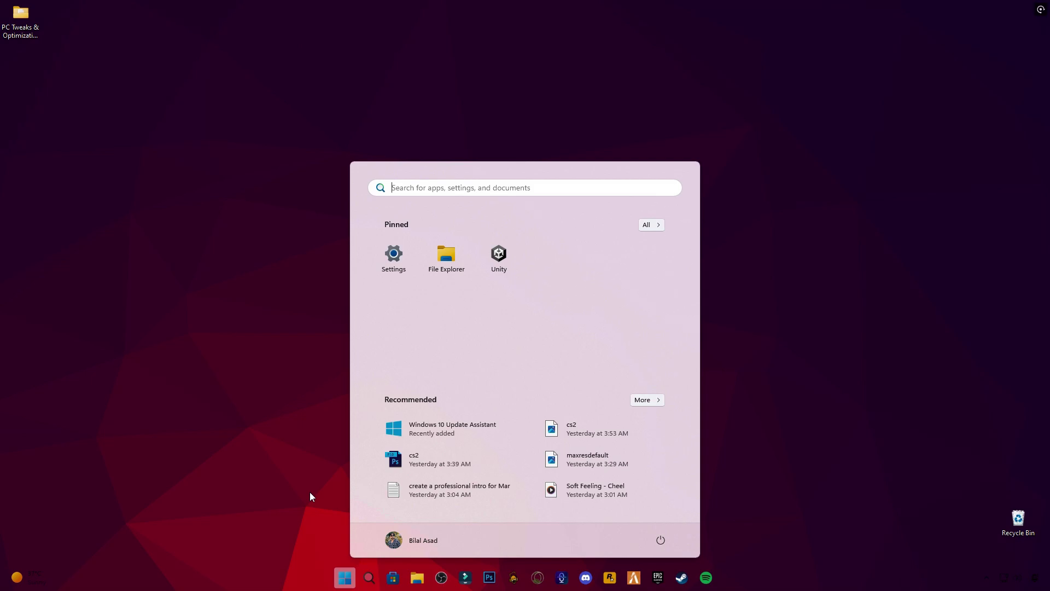
left_click(388, 256)
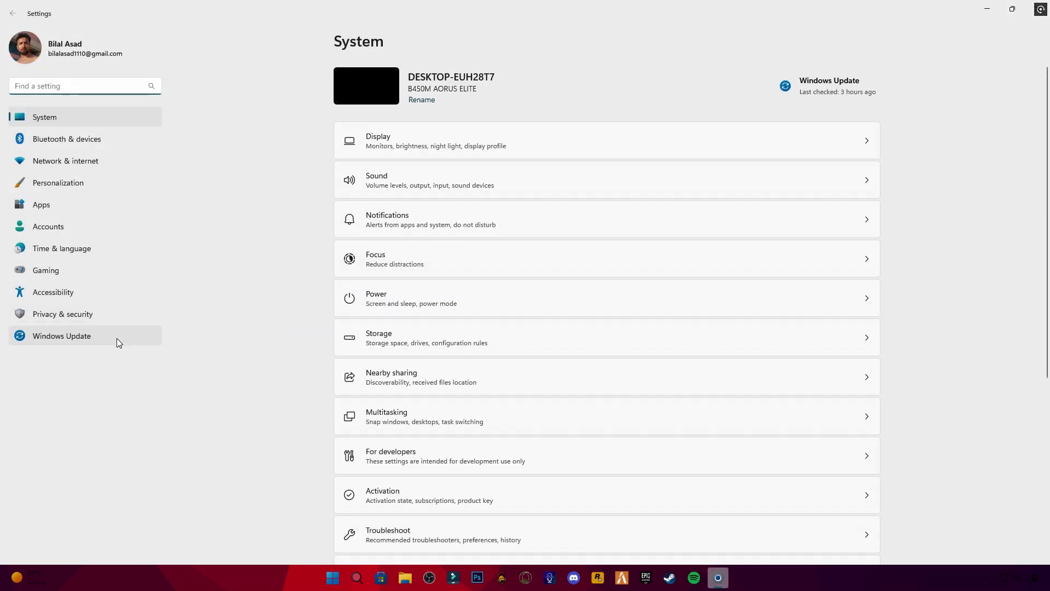
left_click(117, 339)
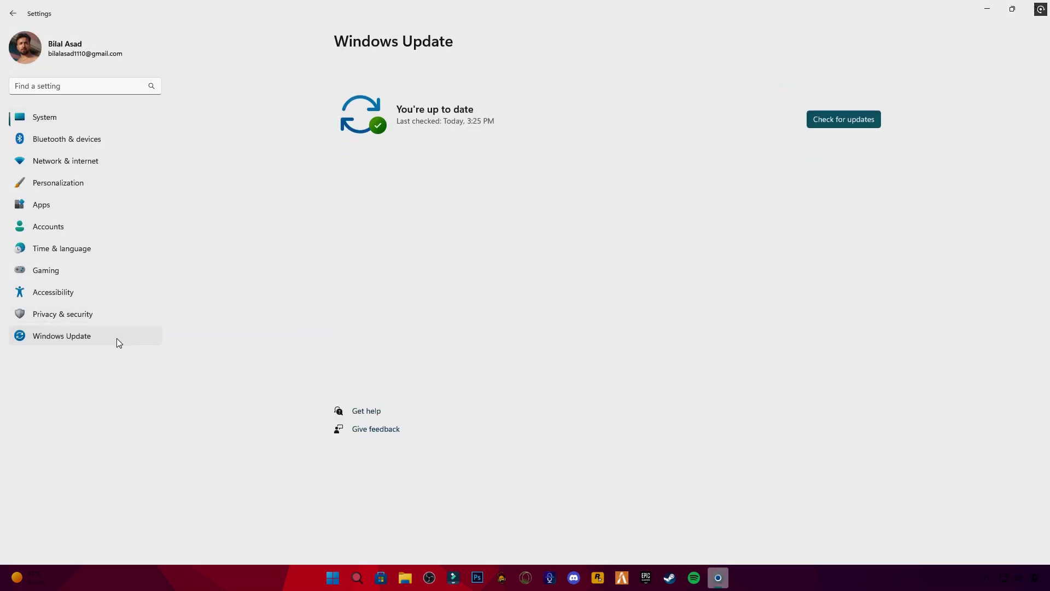
left_click(817, 95)
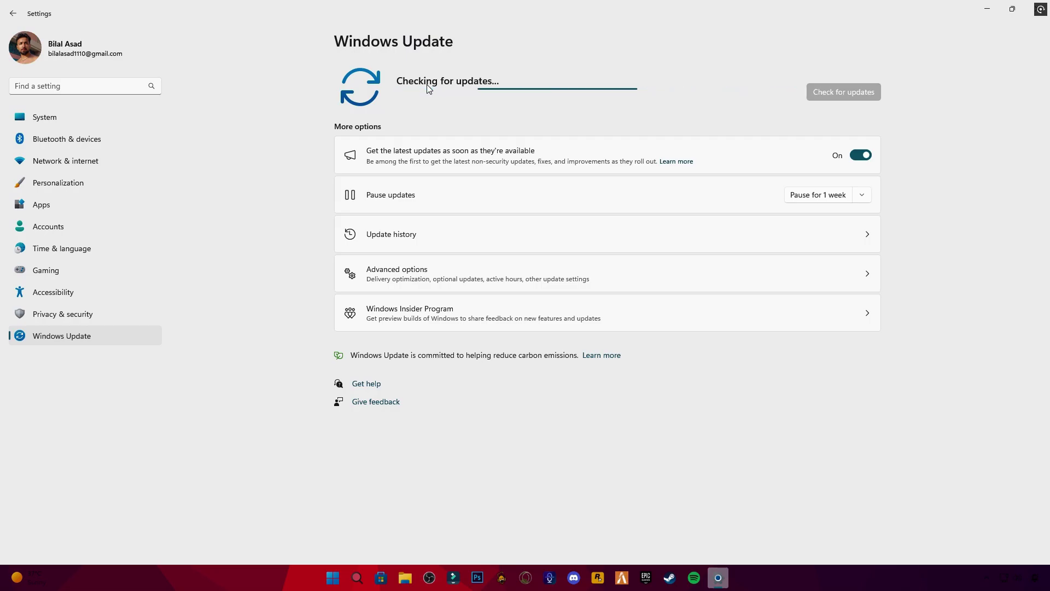
left_click(1036, 7)
Step: Launch NVIDIA App from the tray and confirm GeForce Game Ready Driver 581.29 is up to date under Drivers
right_click(429, 237)
mouse_move(525, 266)
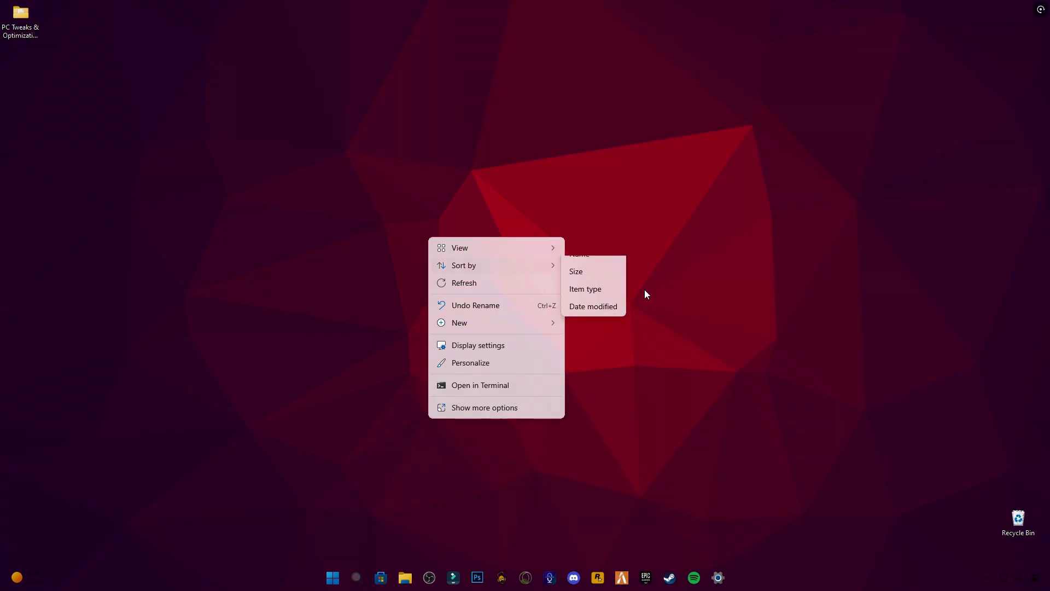
left_click(985, 577)
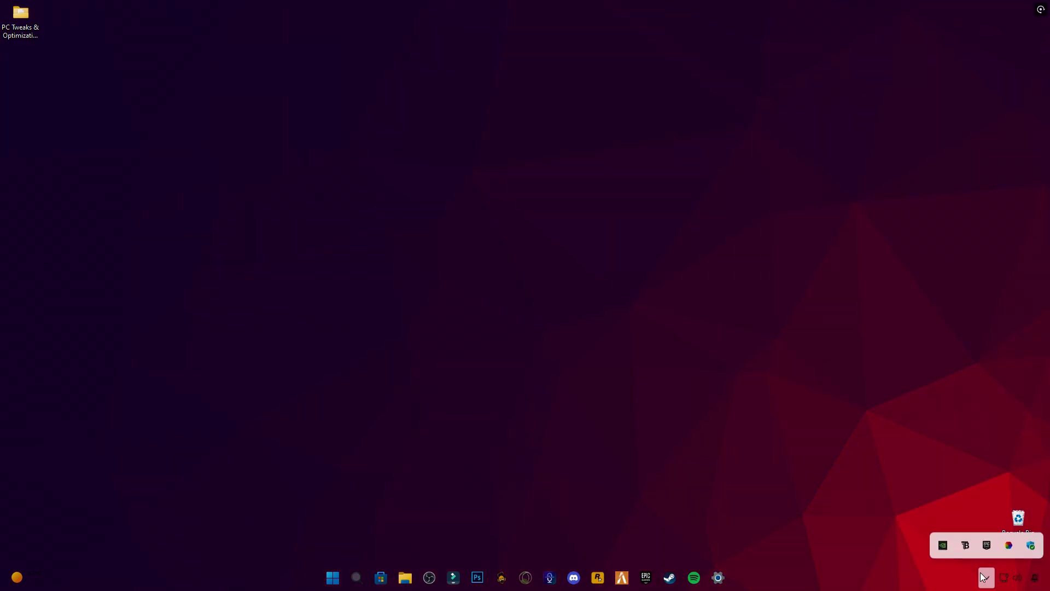
right_click(943, 545)
left_click(961, 506)
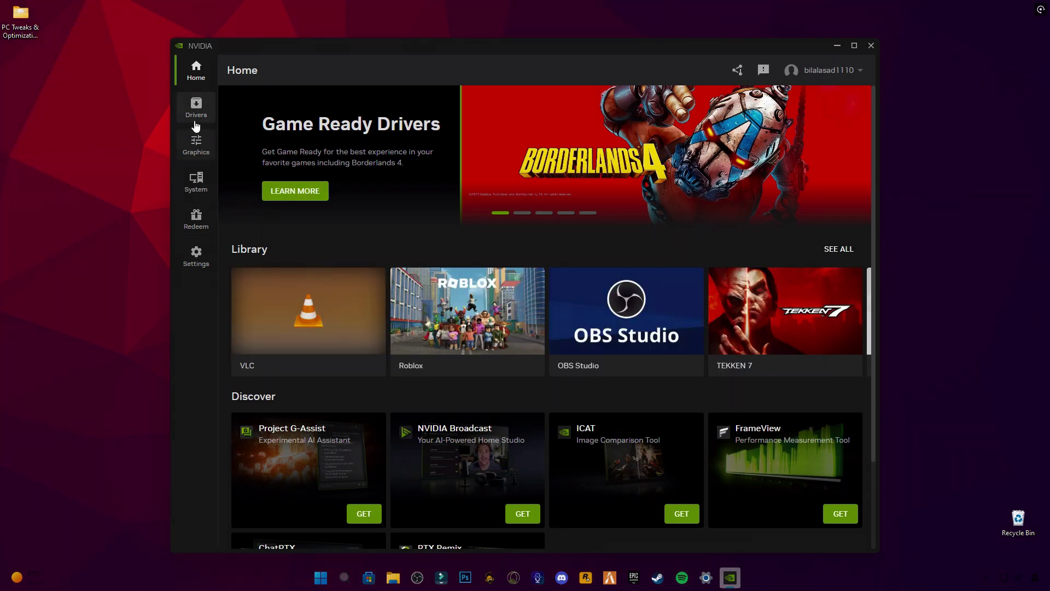
left_click(196, 110)
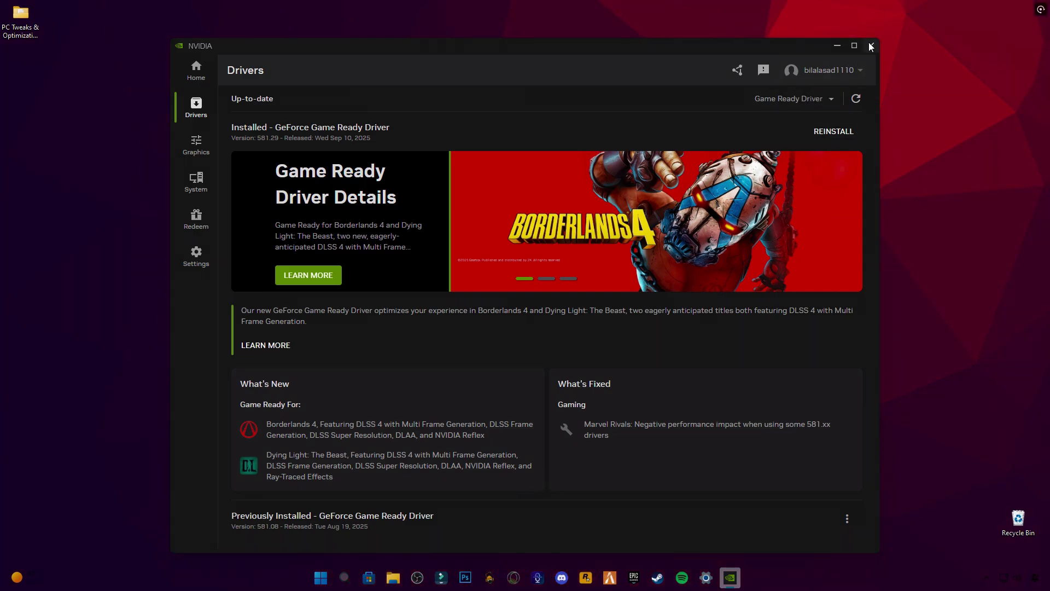
left_click(872, 46)
Step: Restore and reposition Settings, let Defender update KB2267602 finish installing, then close Settings
left_click(717, 578)
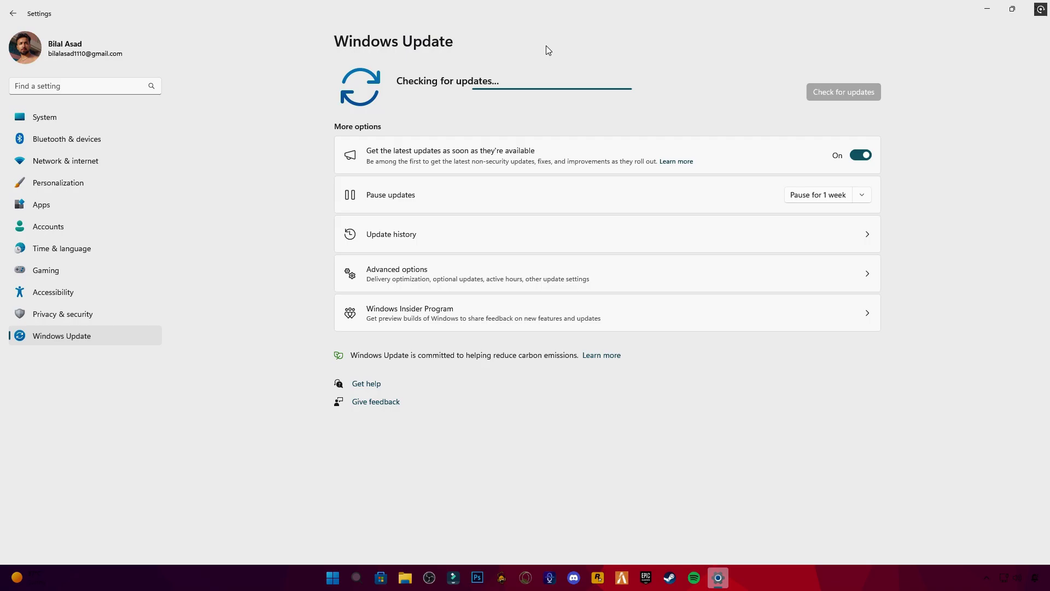
left_click(1014, 12)
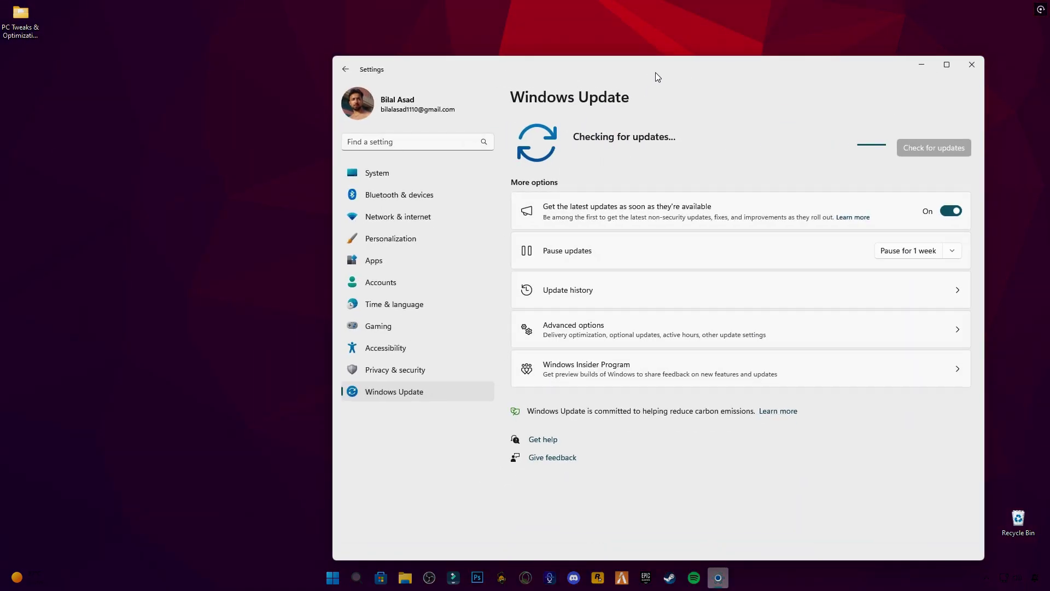
left_click_drag(655, 72, 518, 54)
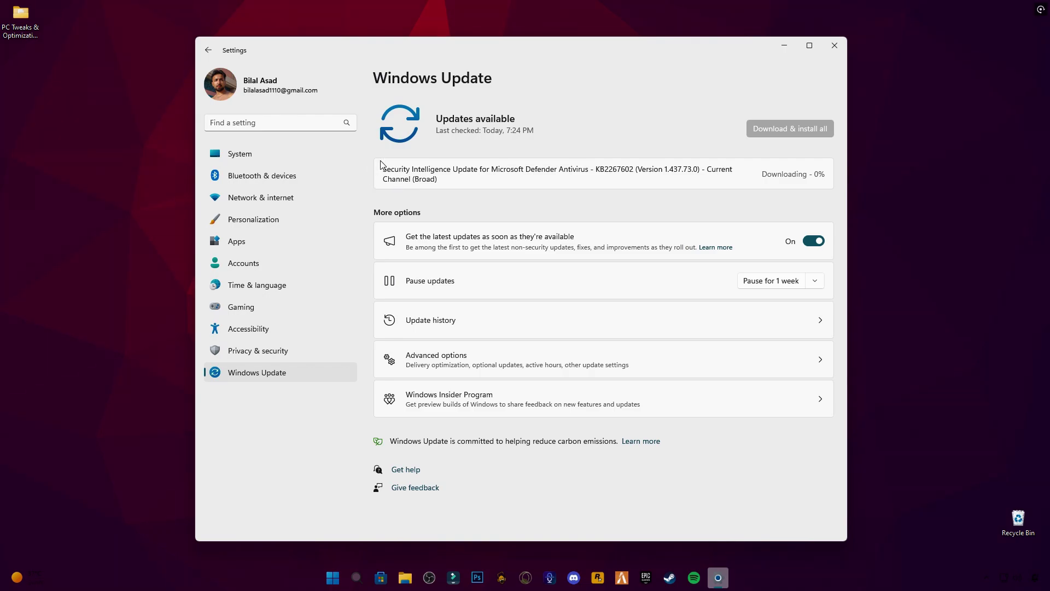
left_click_drag(460, 180, 372, 171)
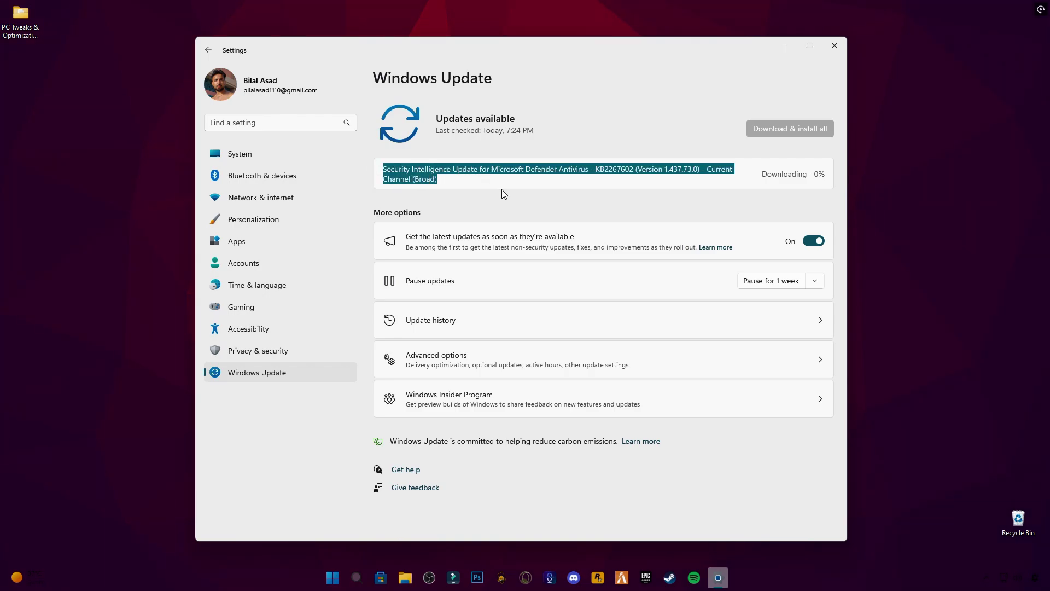
left_click(762, 171)
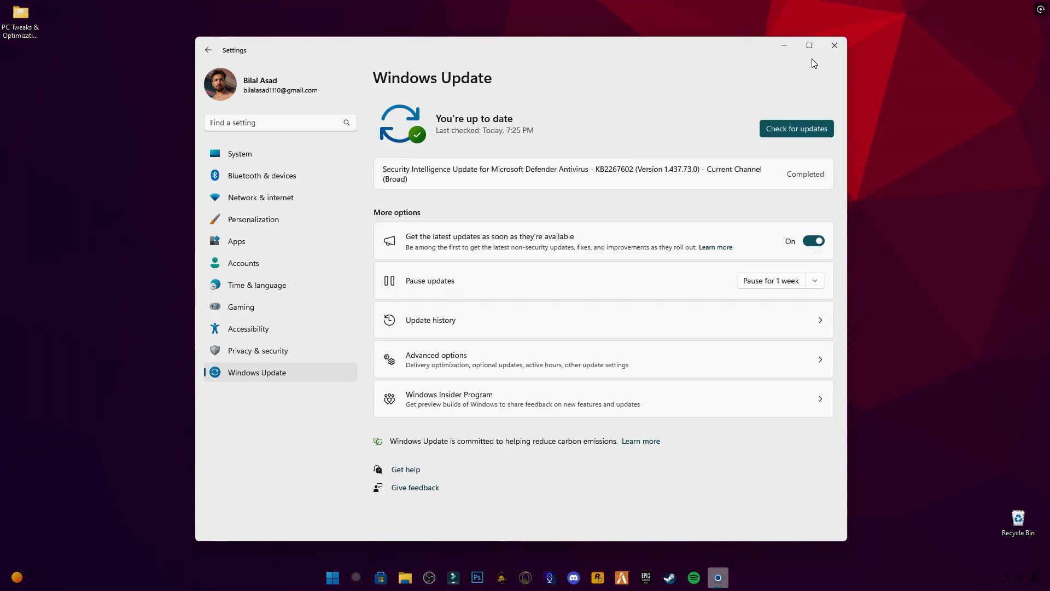
left_click(835, 45)
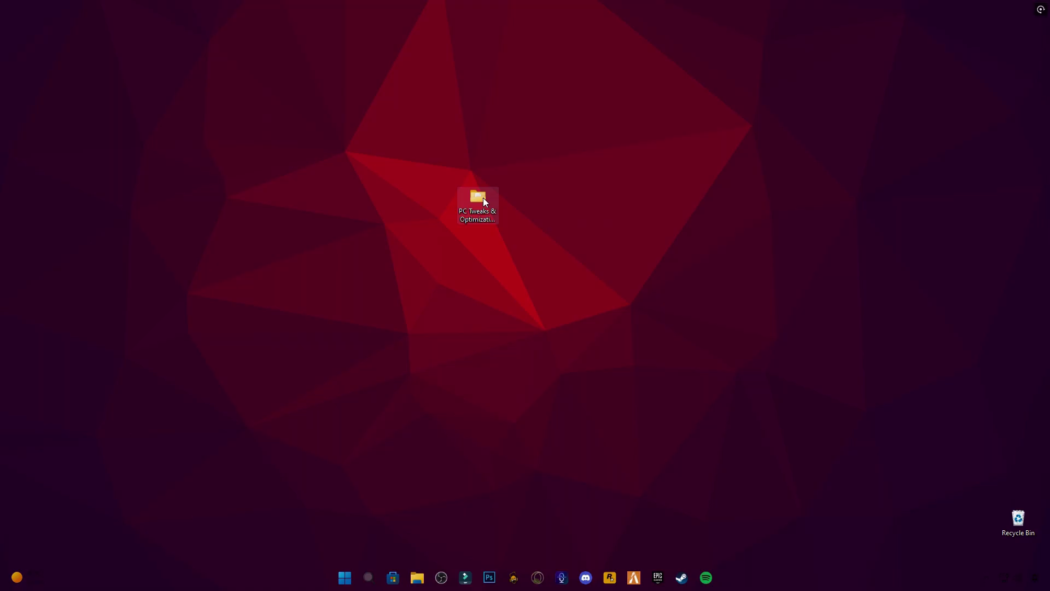
Step: Open PC Tweaks & Optimization for Windows and browse the Registry Optimization files
double_click(506, 249)
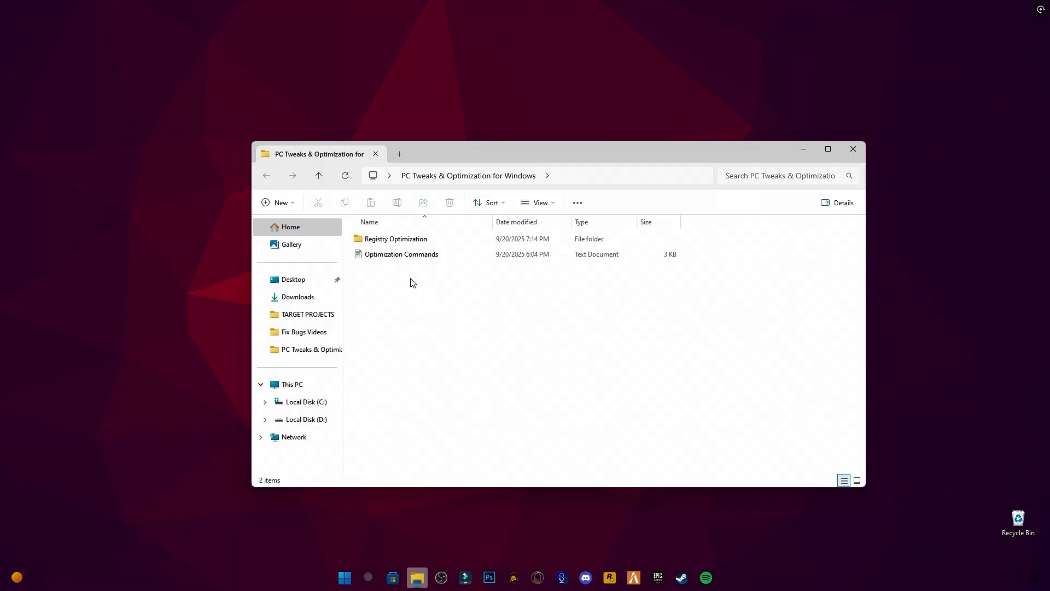
mouse_move(430, 290)
left_mouse_down()
mouse_move(355, 229)
mouse_move(385, 268)
mouse_move(425, 291)
left_mouse_up()
left_click(397, 241)
double_click(396, 240)
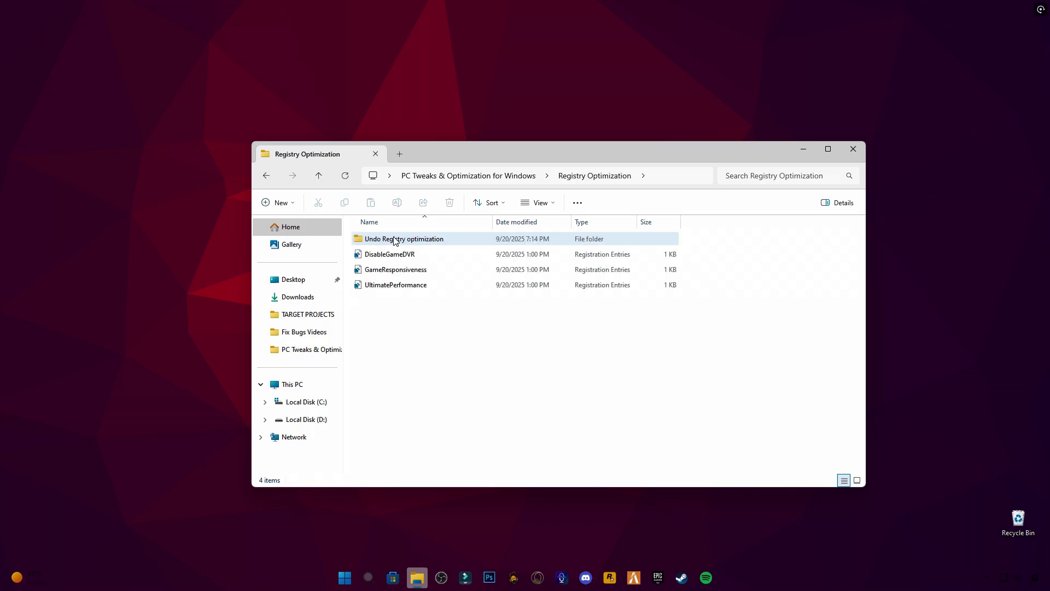
mouse_move(394, 258)
left_mouse_down()
mouse_move(377, 244)
mouse_move(383, 256)
left_mouse_up()
left_click_drag(402, 331, 398, 295)
Step: Check the Undo Registry optimization folder, return to PC Tweaks, and select Optimization Commands
left_click(390, 244)
double_click(390, 245)
left_click(266, 176)
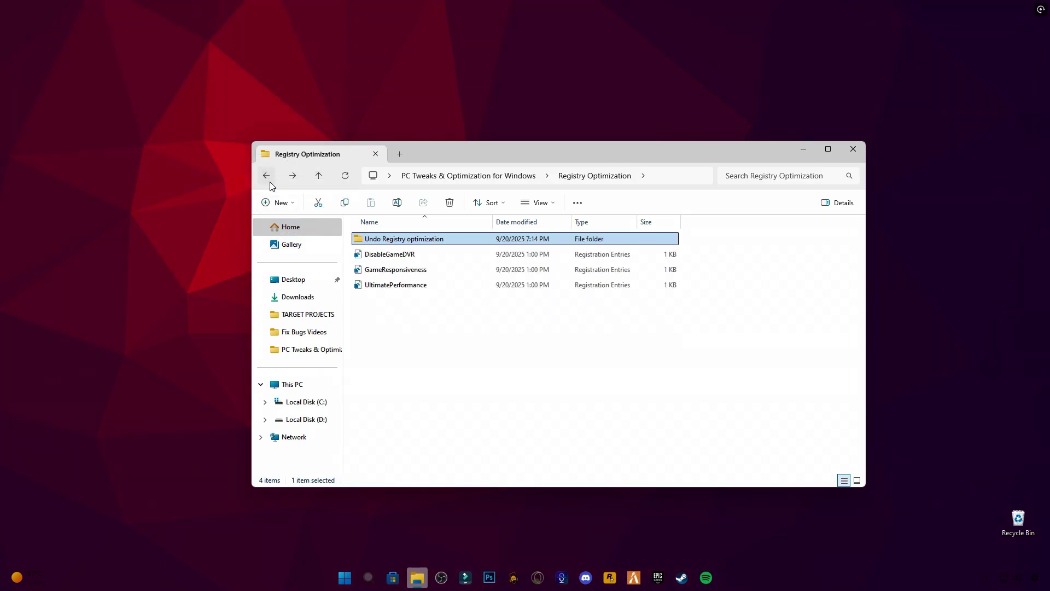
left_click(267, 176)
left_click(401, 254)
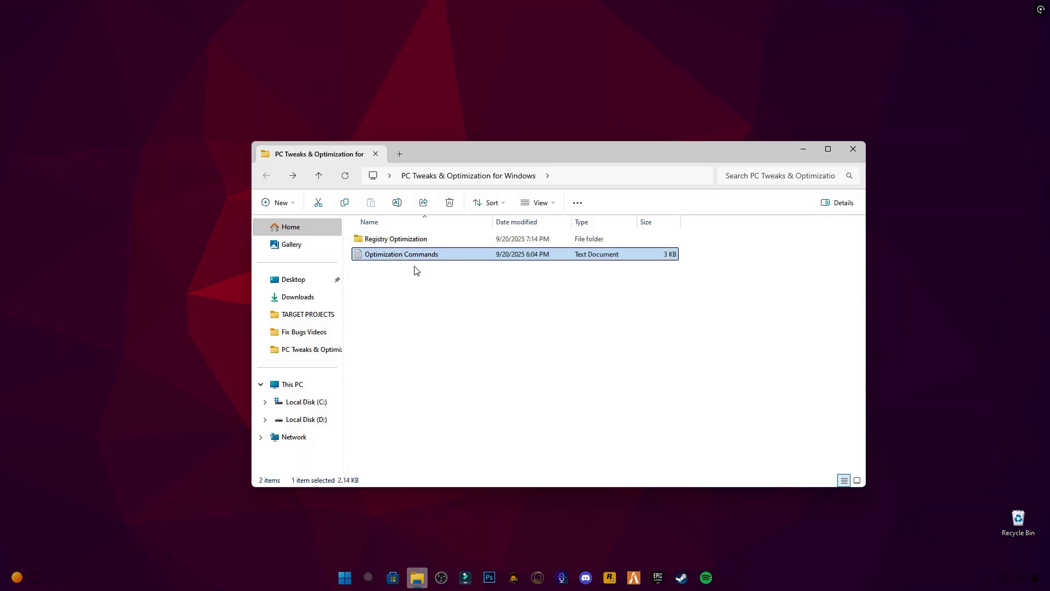
Step: Open Optimization Commands.txt in Notepad and bring up the Run dialog from the Start right-click menu
double_click(410, 256)
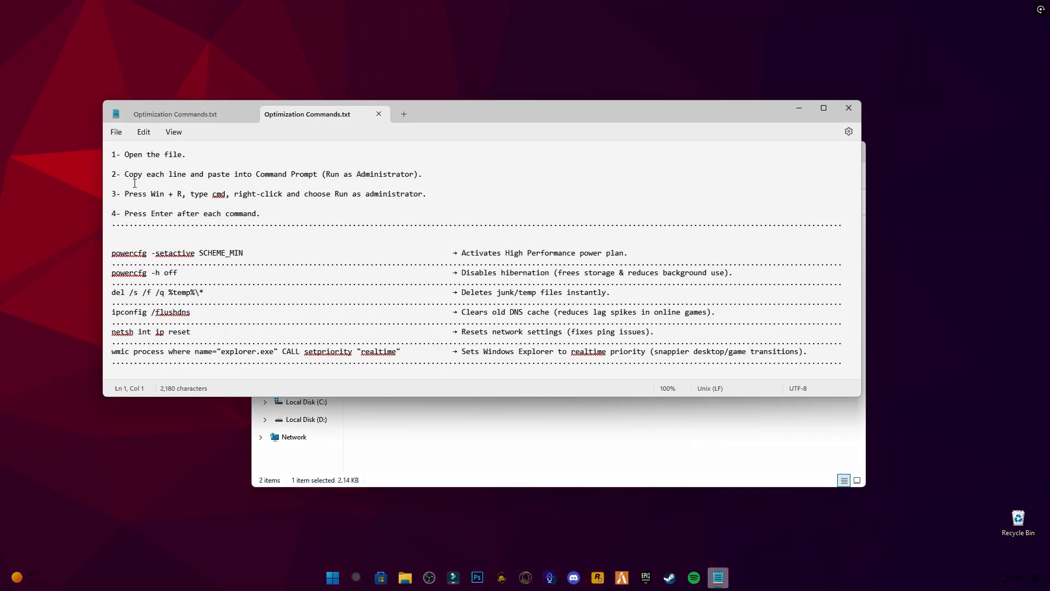
left_click_drag(140, 157, 126, 174)
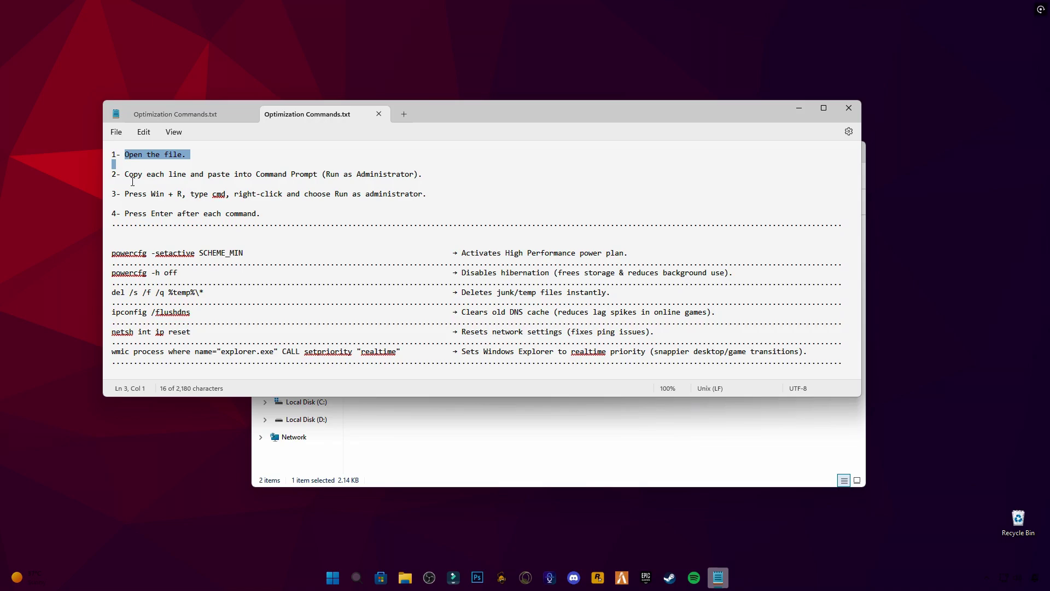
left_click(203, 194)
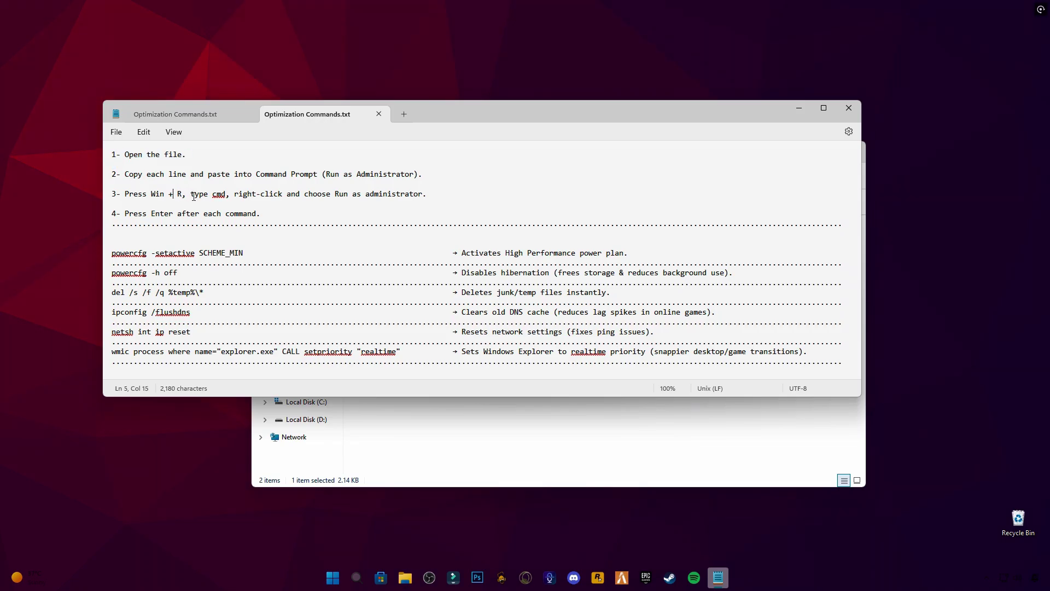
right_click(334, 578)
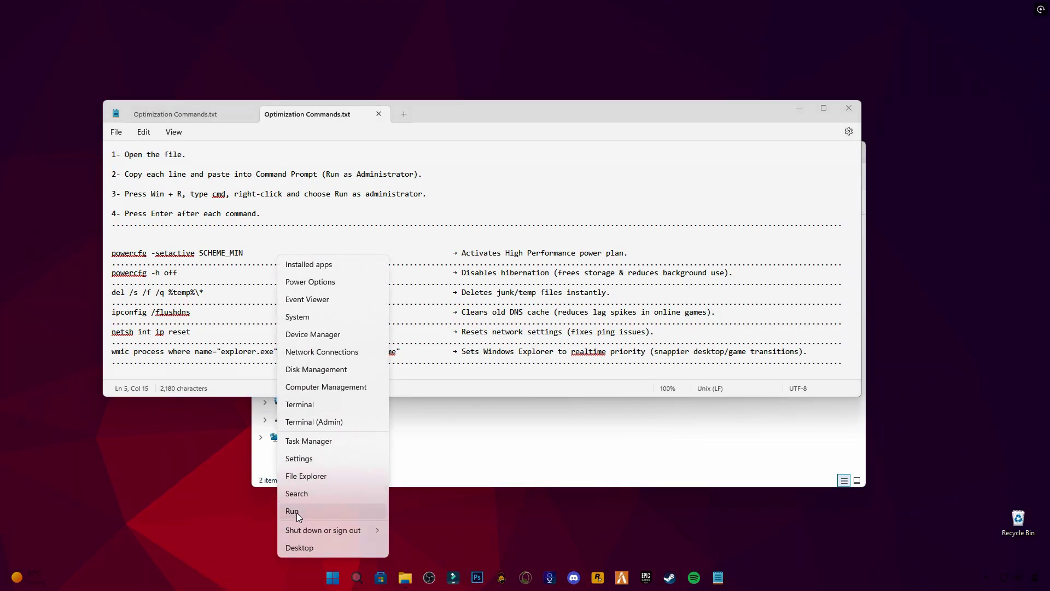
left_click(296, 514)
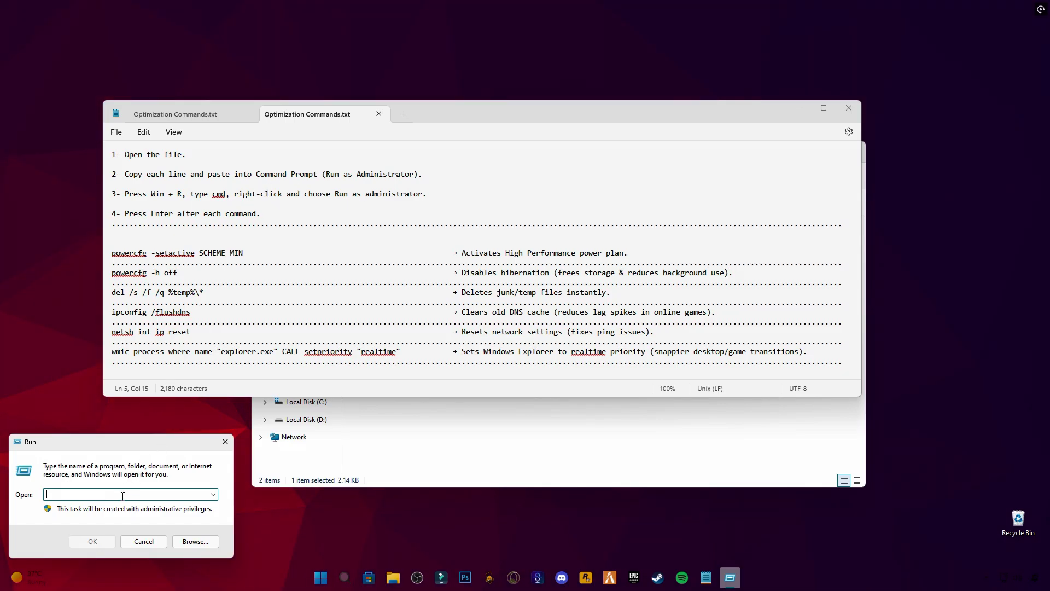
Step: Launch a command prompt from Run with 'CM', move it aside, then close it
type("CMD")
key("Return")
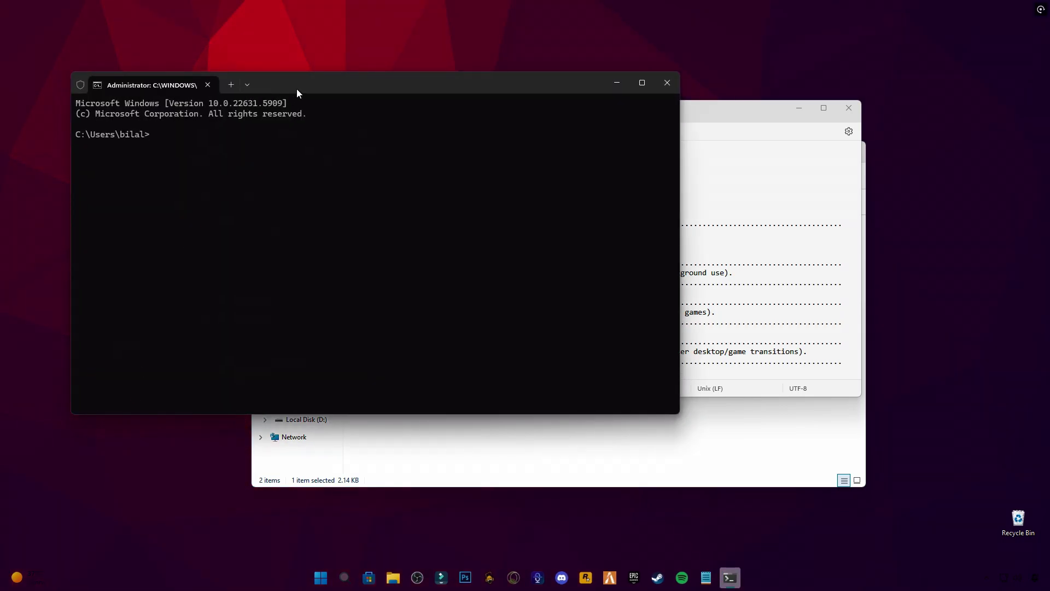
left_click_drag(297, 89, 483, 166)
left_click(852, 159)
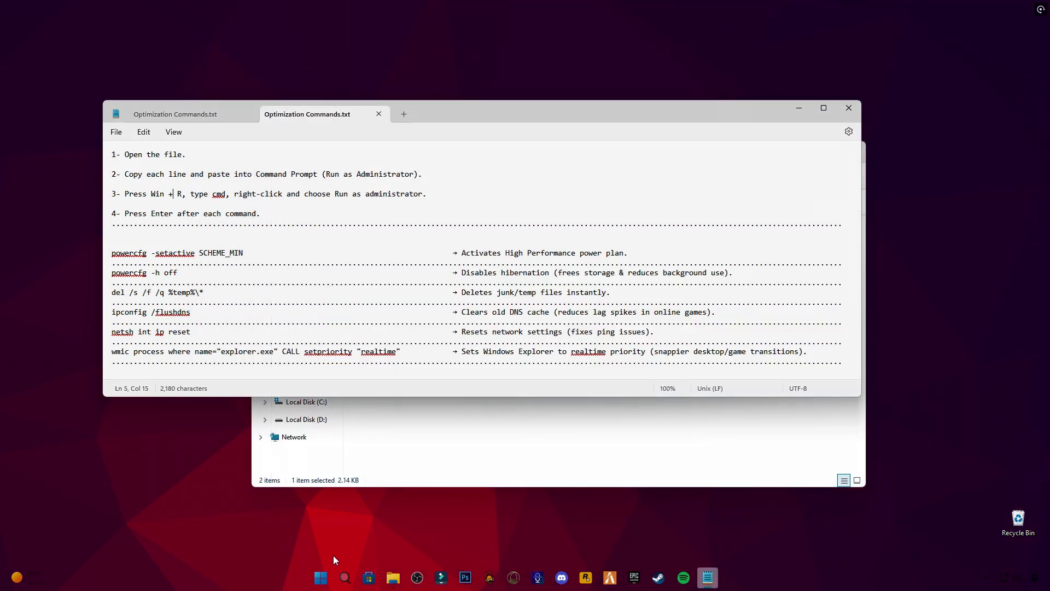
Step: Search 'cmd' in Start, run Command Prompt as administrator, and place it beside the notes
left_click(332, 577)
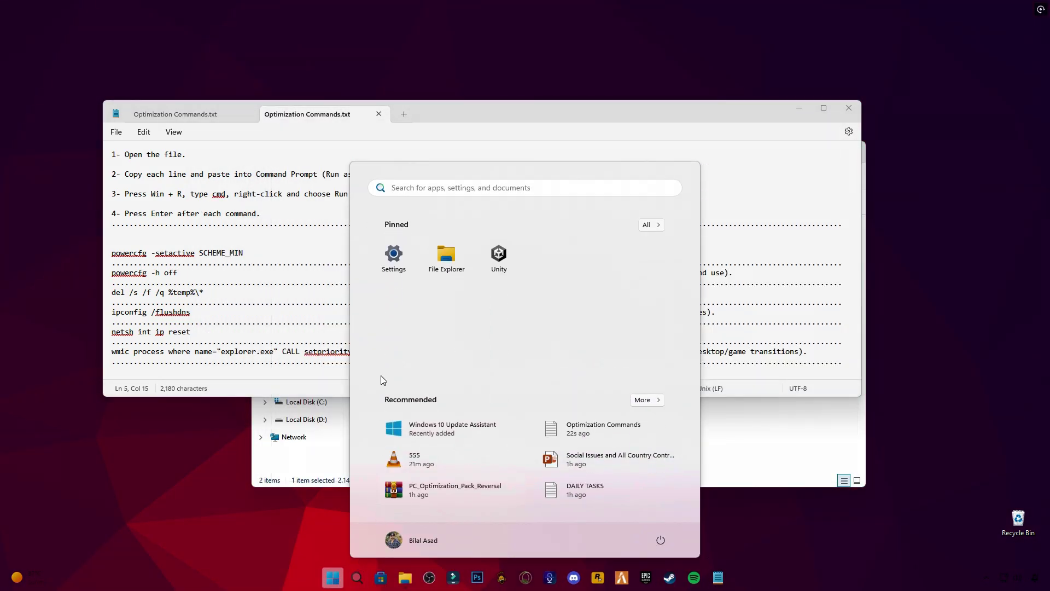
left_click(432, 191)
type("cmd")
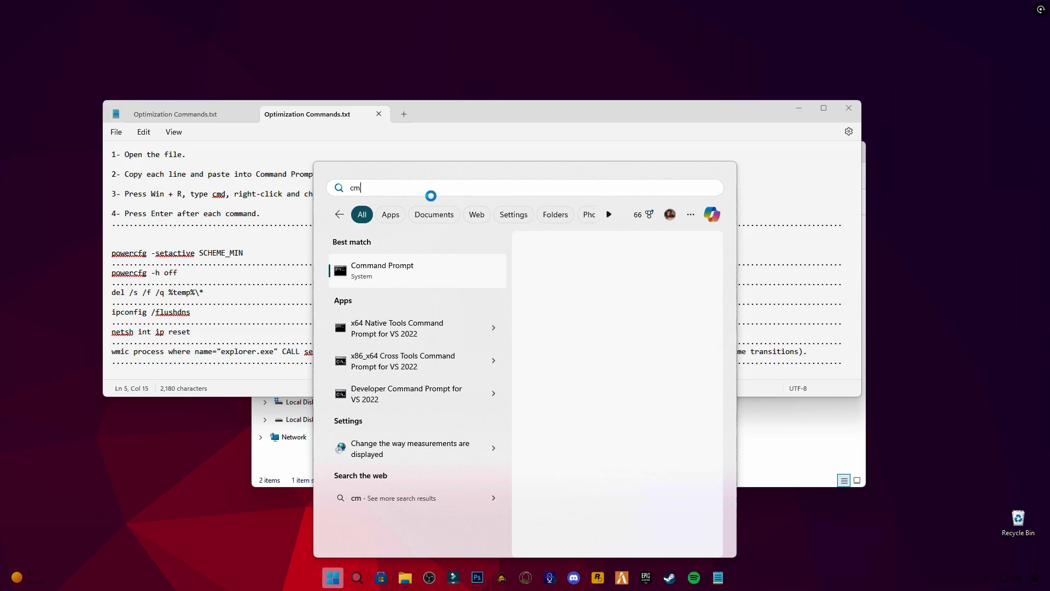
right_click(414, 275)
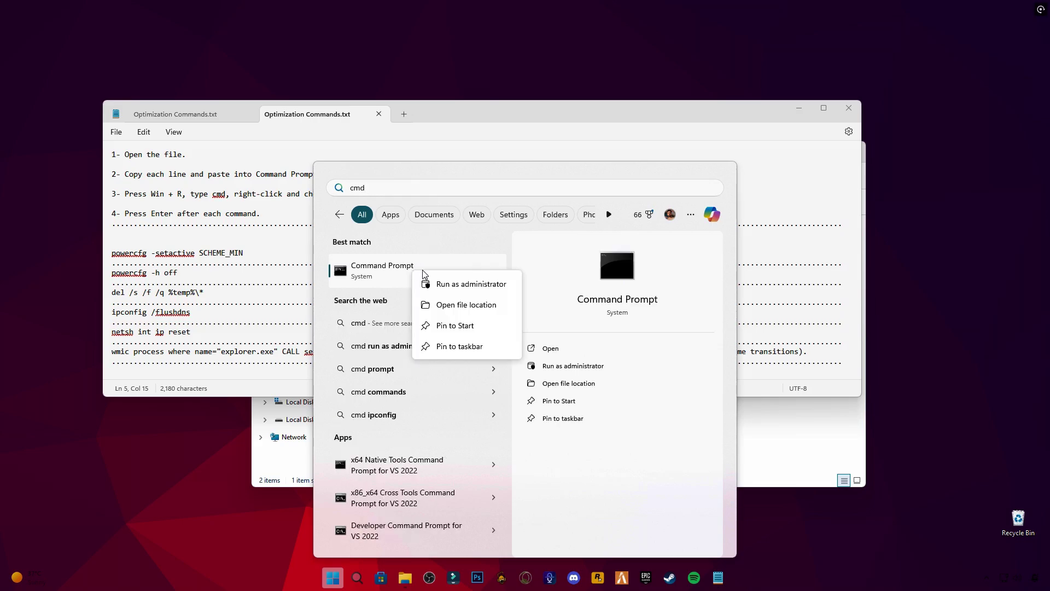
left_click(444, 282)
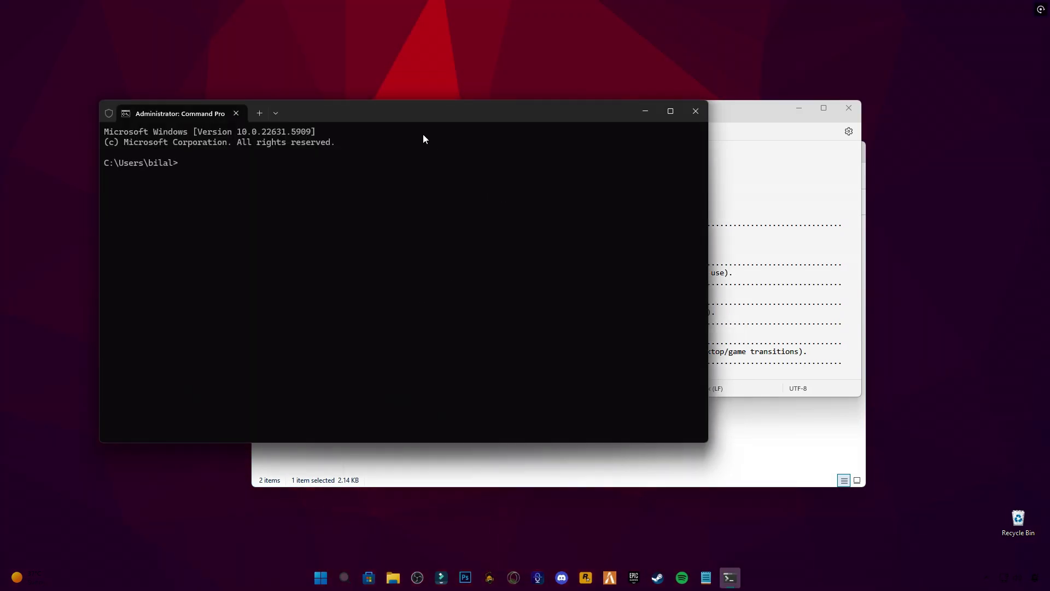
left_click_drag(389, 116, 683, 275)
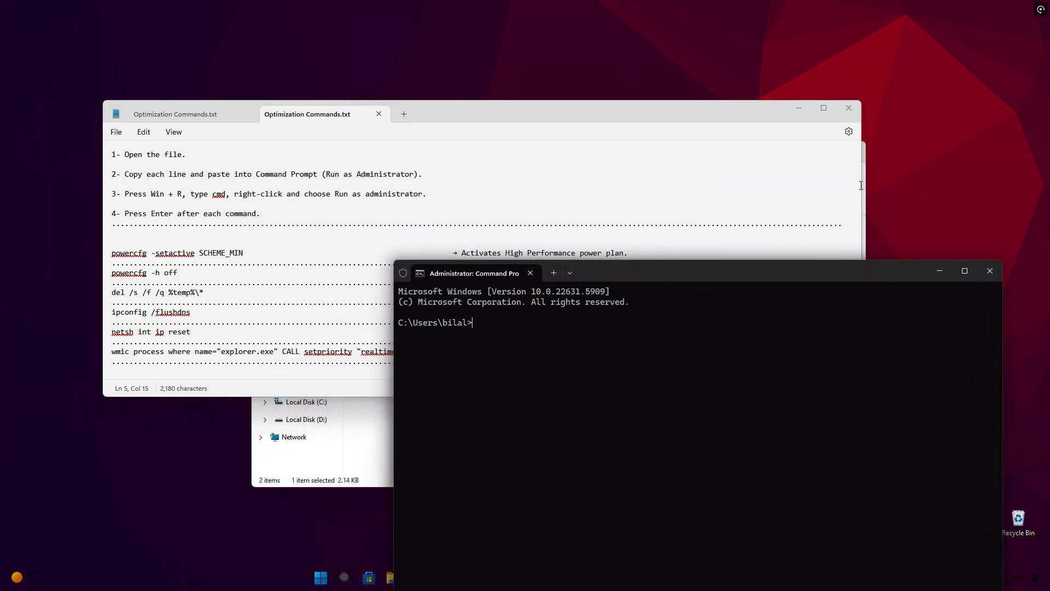
Step: Review the notes' commands and their descriptions: high performance plan, hibernation off, temp-file deletion
left_click_drag(712, 114, 768, 86)
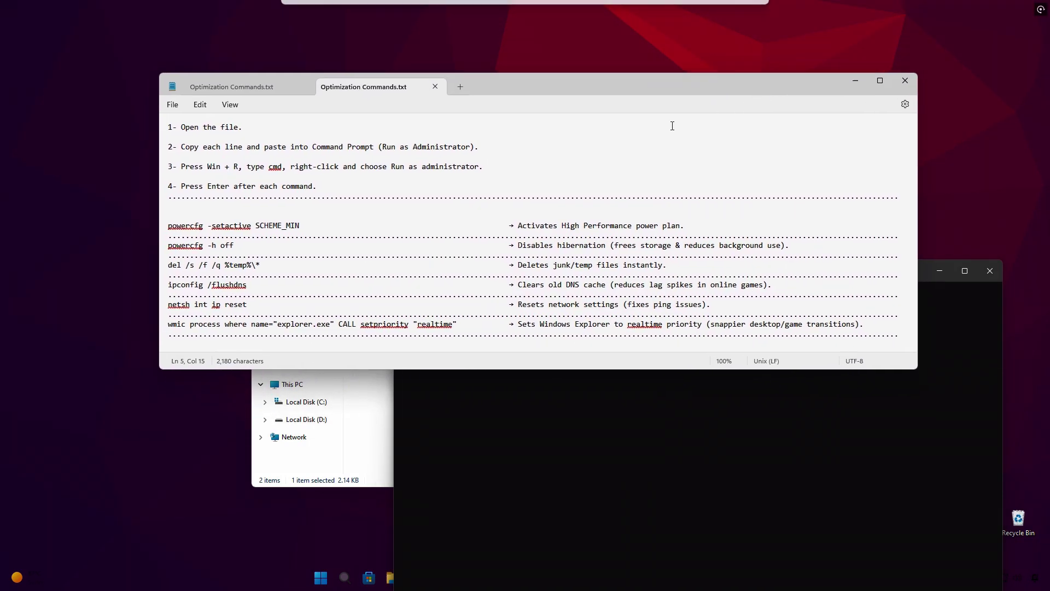
left_click_drag(352, 233, 168, 226)
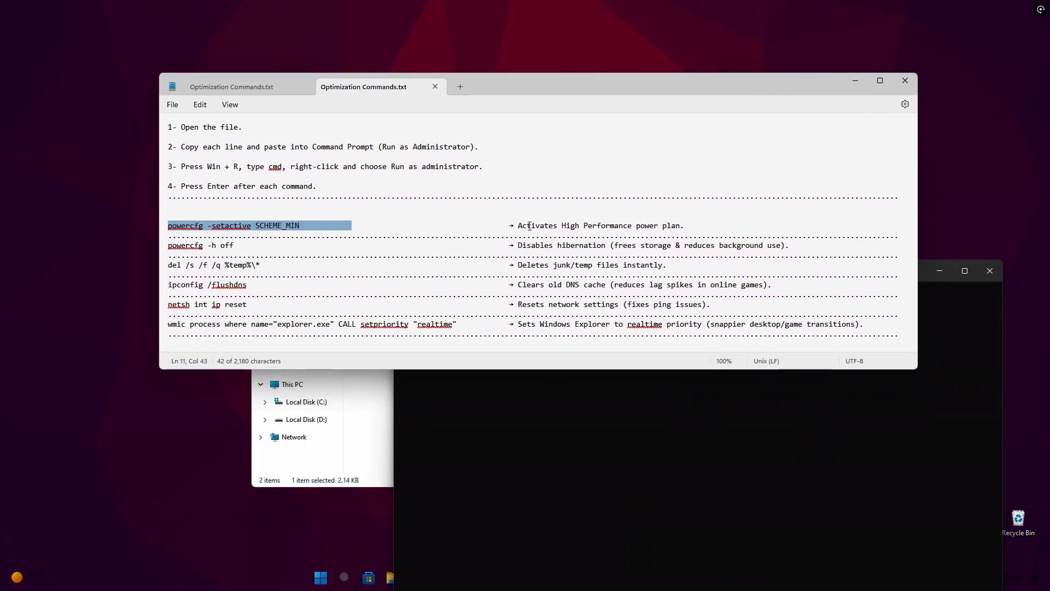
left_click_drag(510, 225, 694, 234)
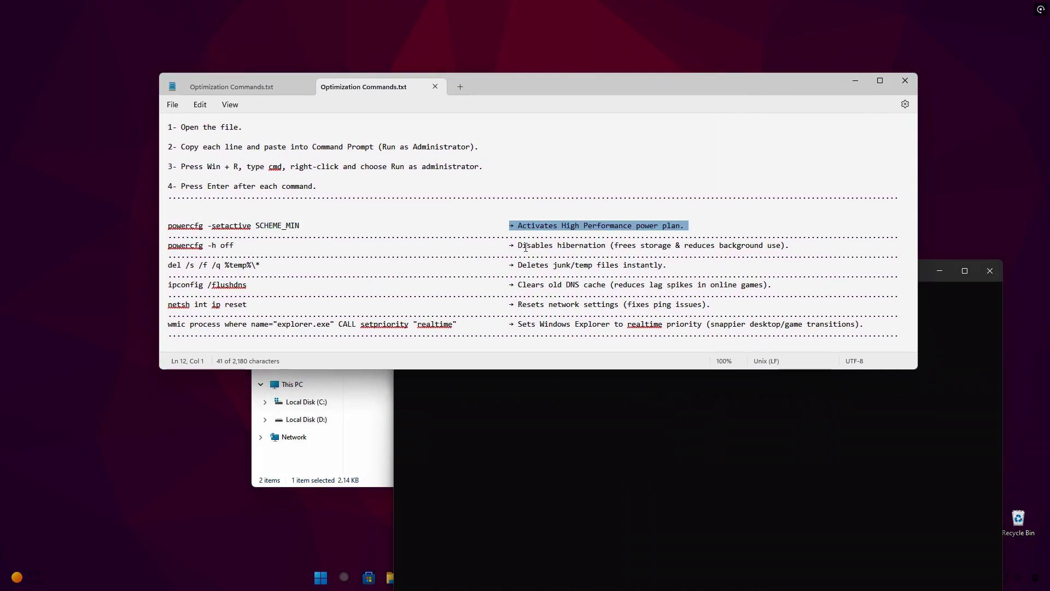
left_click_drag(526, 247, 716, 244)
left_click_drag(510, 266, 798, 275)
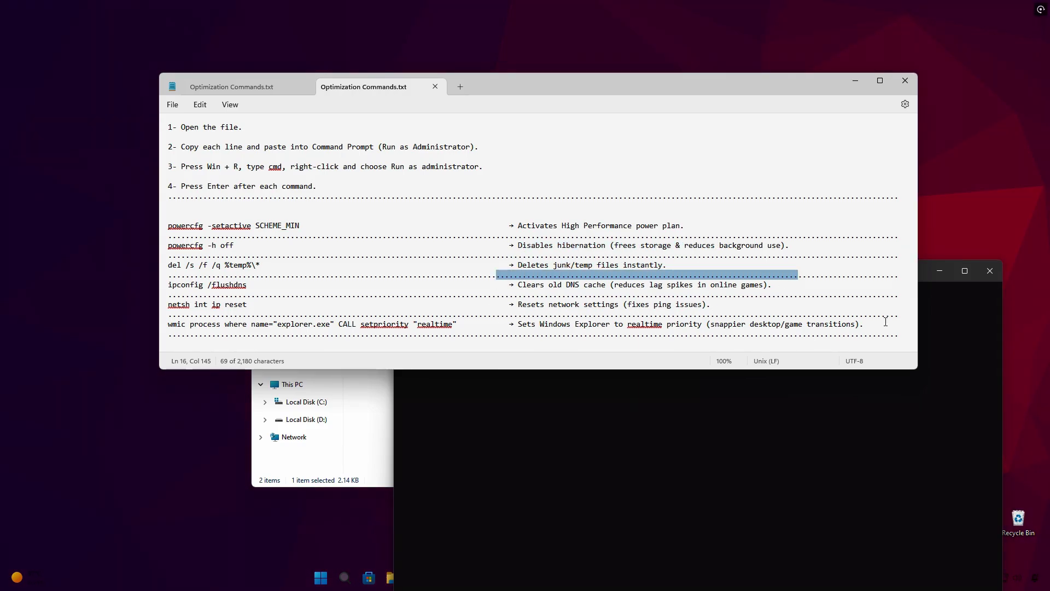
left_click_drag(870, 329, 462, 227)
left_click(295, 236)
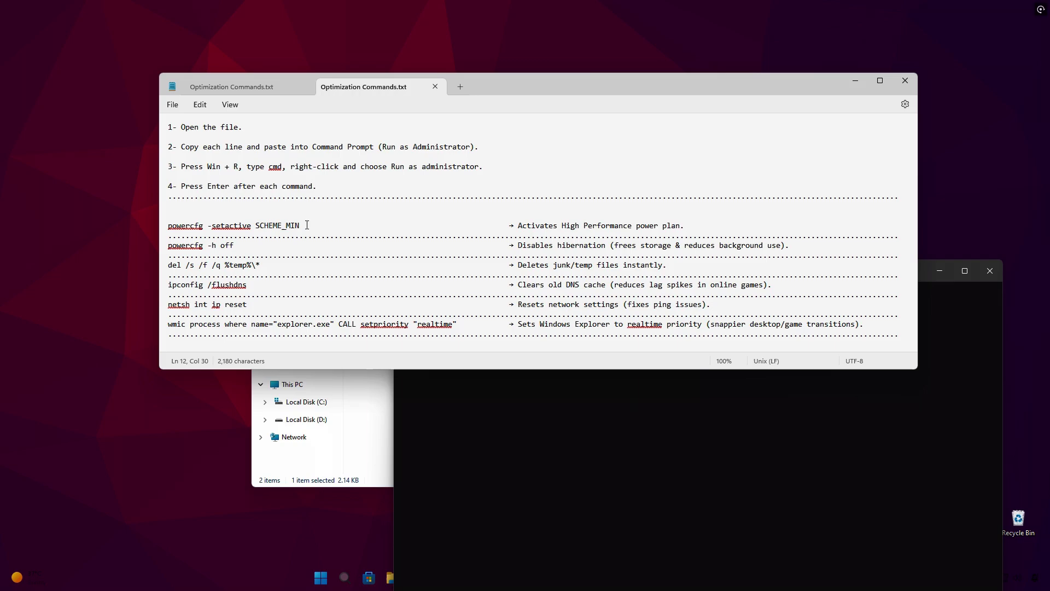
Step: Copy powercfg -setactive SCHEME_MIN from the notes and paste it into the admin prompt
left_click_drag(303, 226, 182, 227)
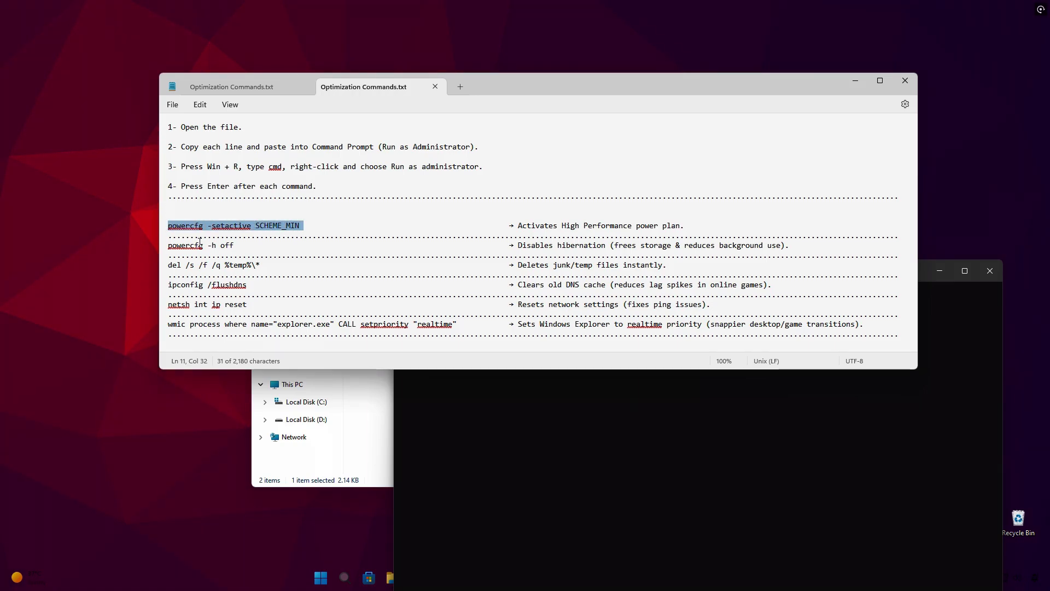
right_click(207, 227)
left_click(235, 283)
left_click(464, 419)
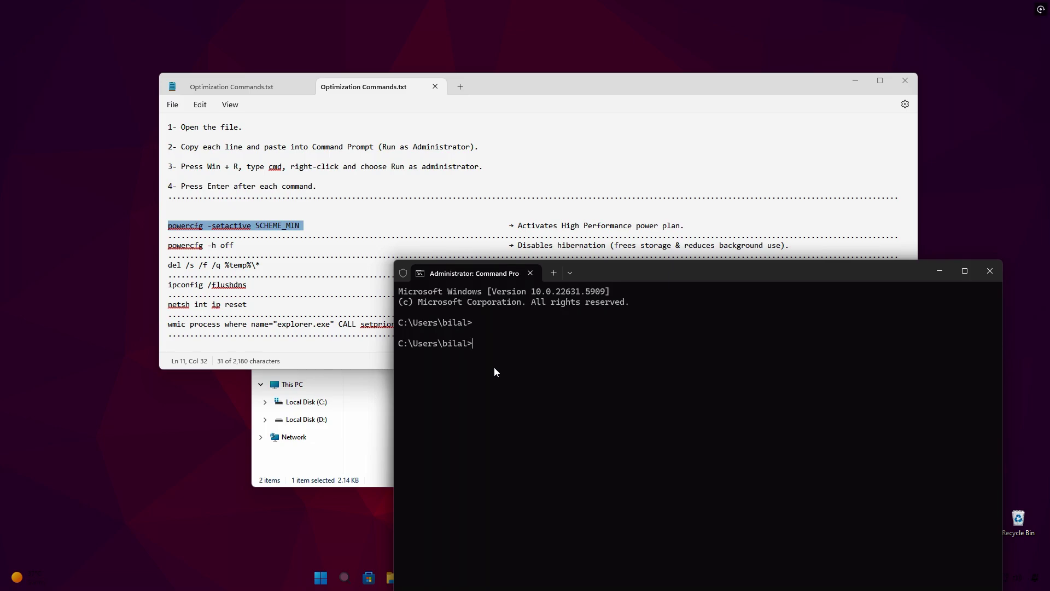
key("ctrl+v")
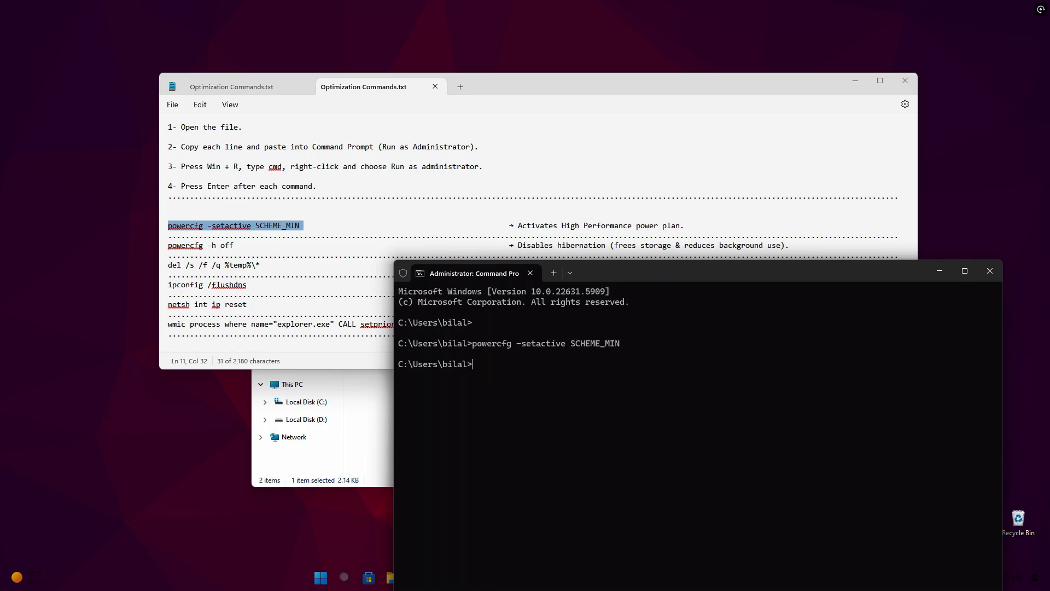
Step: Run powercfg -h off in the admin prompt to disable hibernation
triple_click(169, 248)
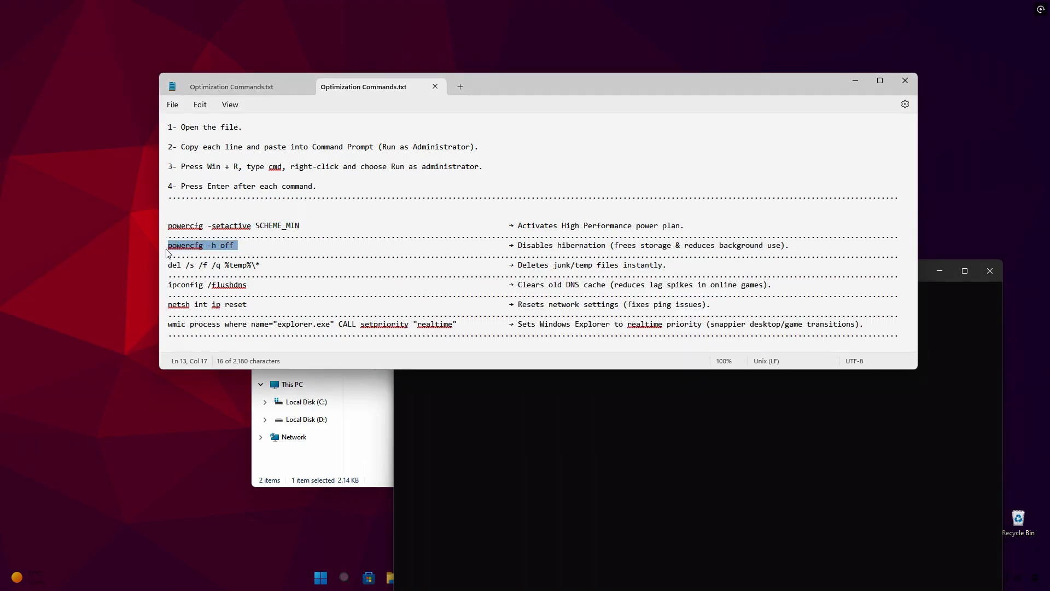
left_click(501, 366)
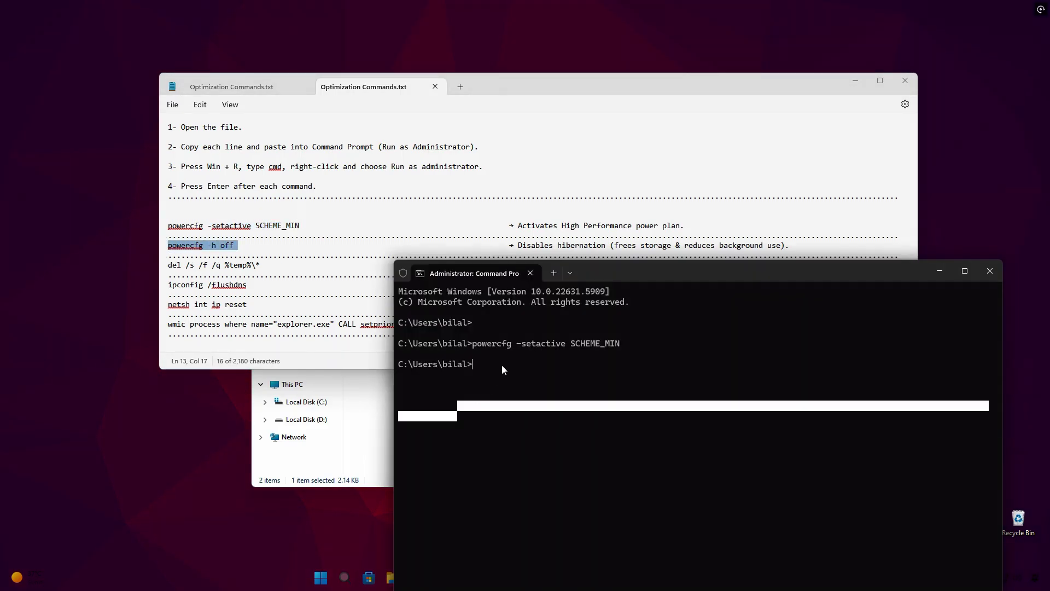
key("ctrl+v")
key("Return")
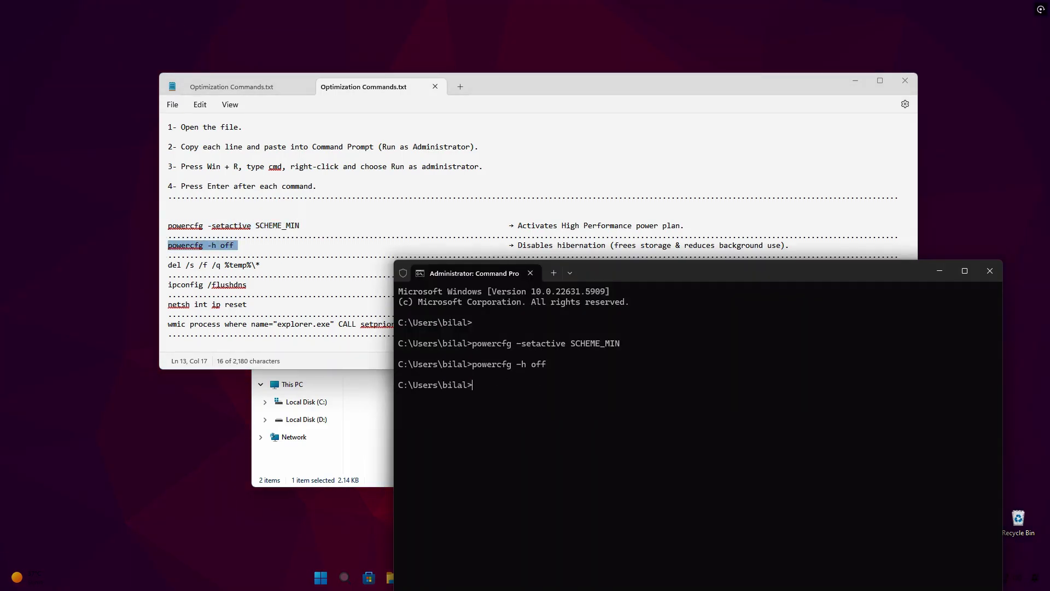
Step: Run del /s /f /q %temp%\* to delete temporary files, then select ipconfig /flushdns in the notes
left_click(281, 274)
triple_click(280, 270)
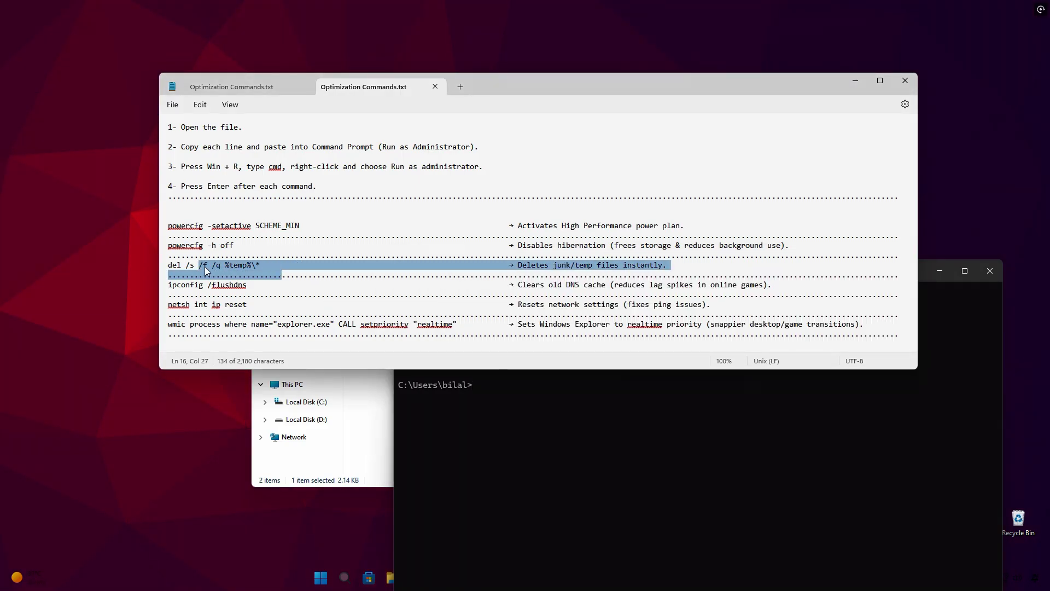
left_click_drag(261, 266, 170, 267)
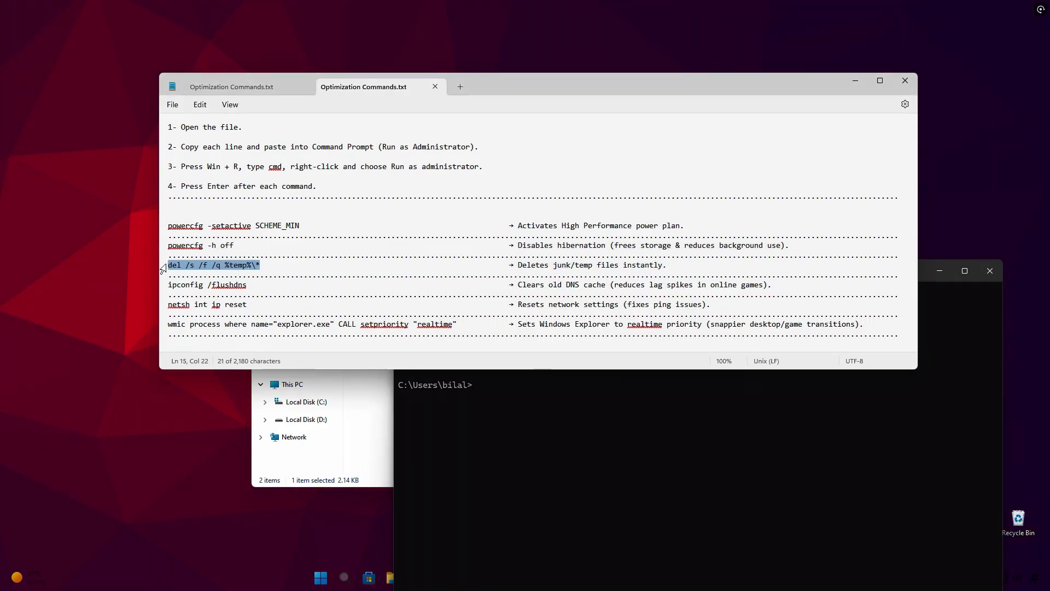
left_click(508, 392)
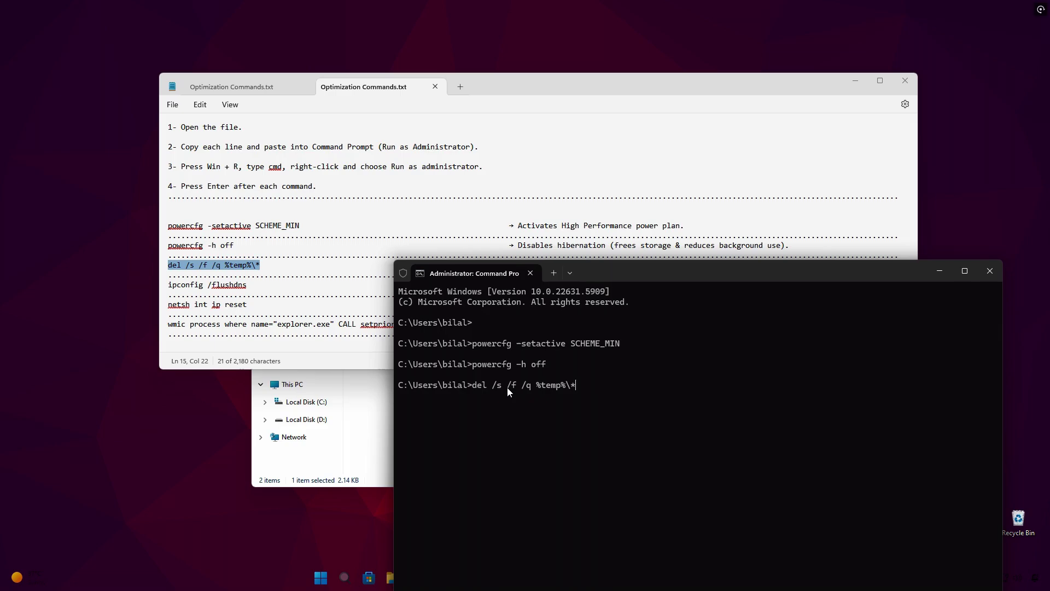
key("Return")
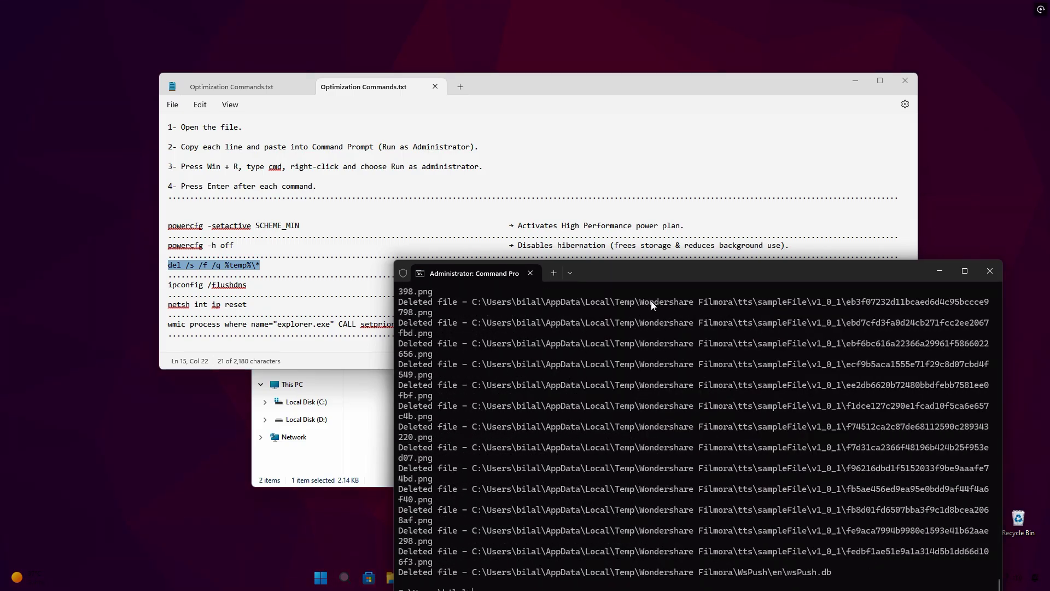
left_click_drag(650, 276, 655, 185)
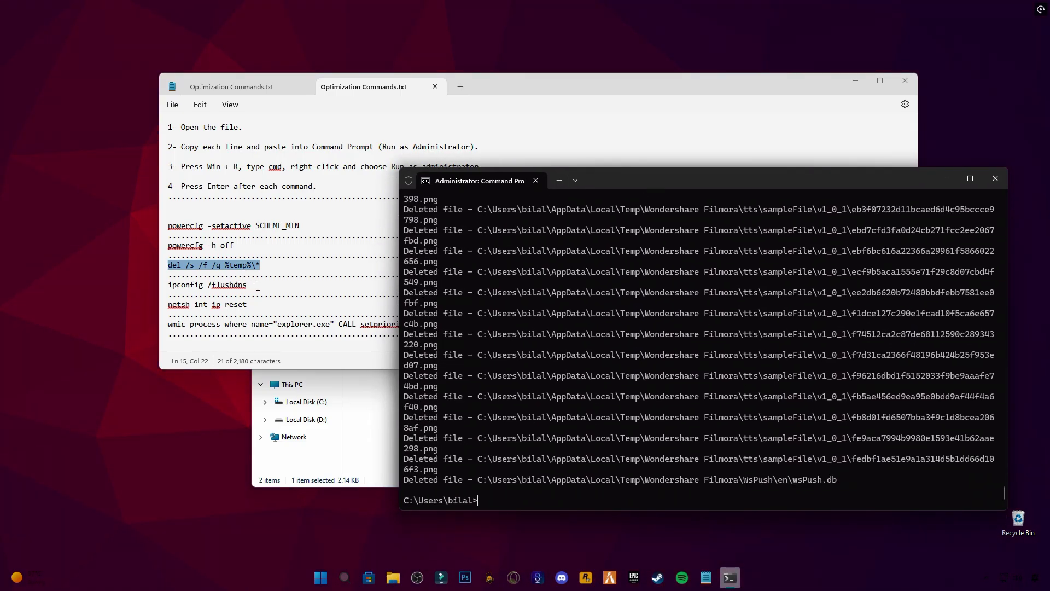
left_click_drag(258, 286, 168, 285)
Step: Run ipconfig /flushdns and netsh int ip reset in the admin prompt
left_click(491, 499)
right_click(491, 499)
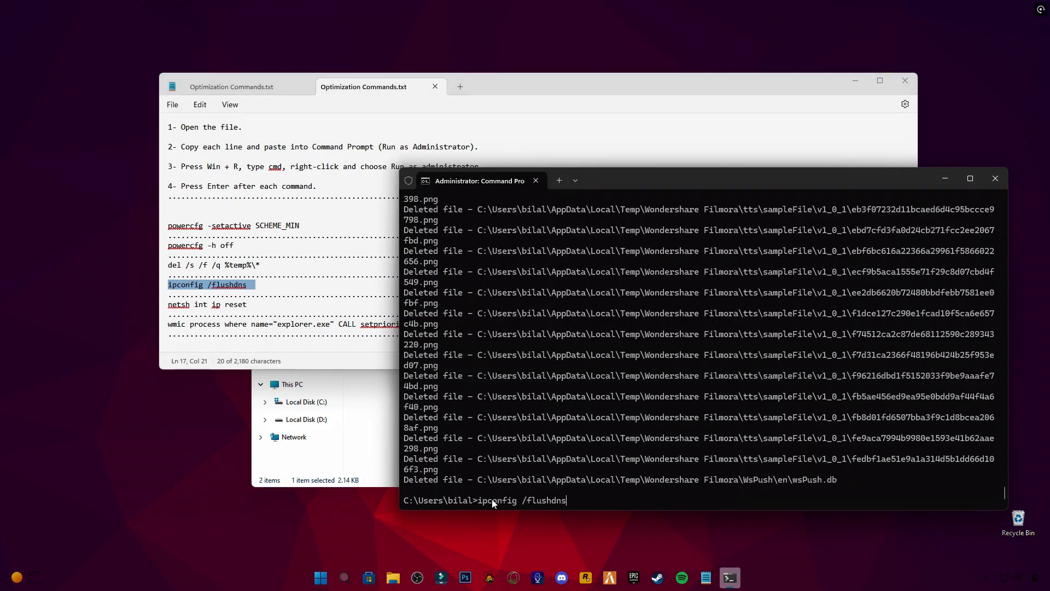
key("Return")
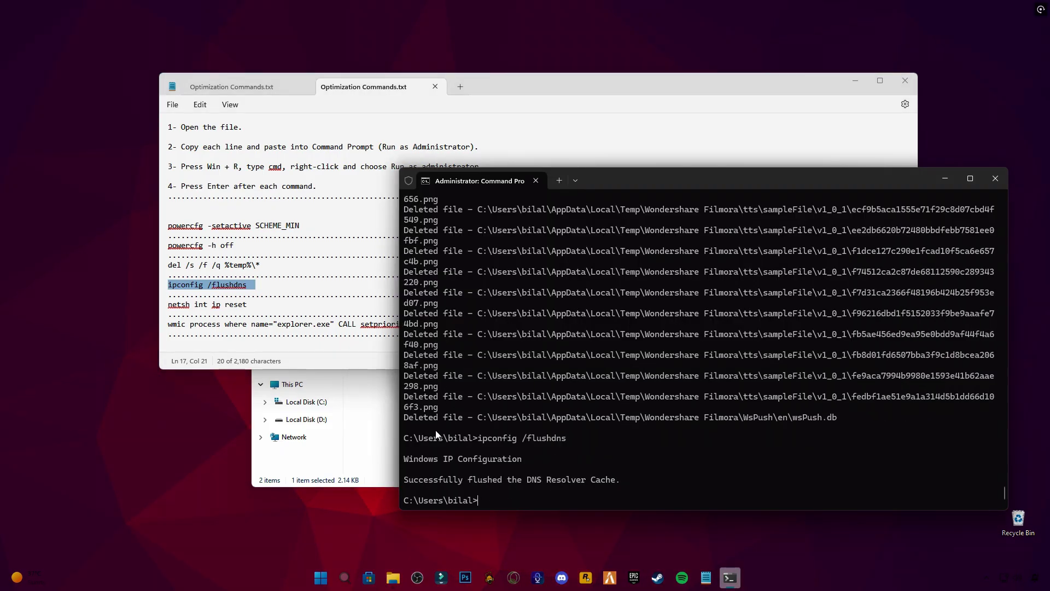
left_click(290, 363)
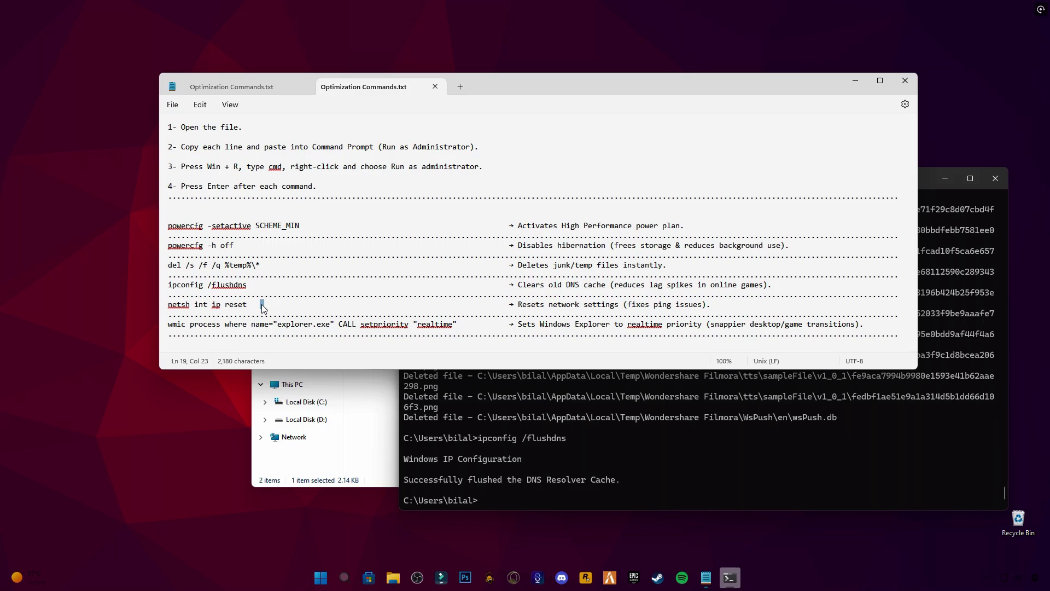
left_click_drag(264, 304, 168, 304)
key("ctrl+c")
left_click(503, 498)
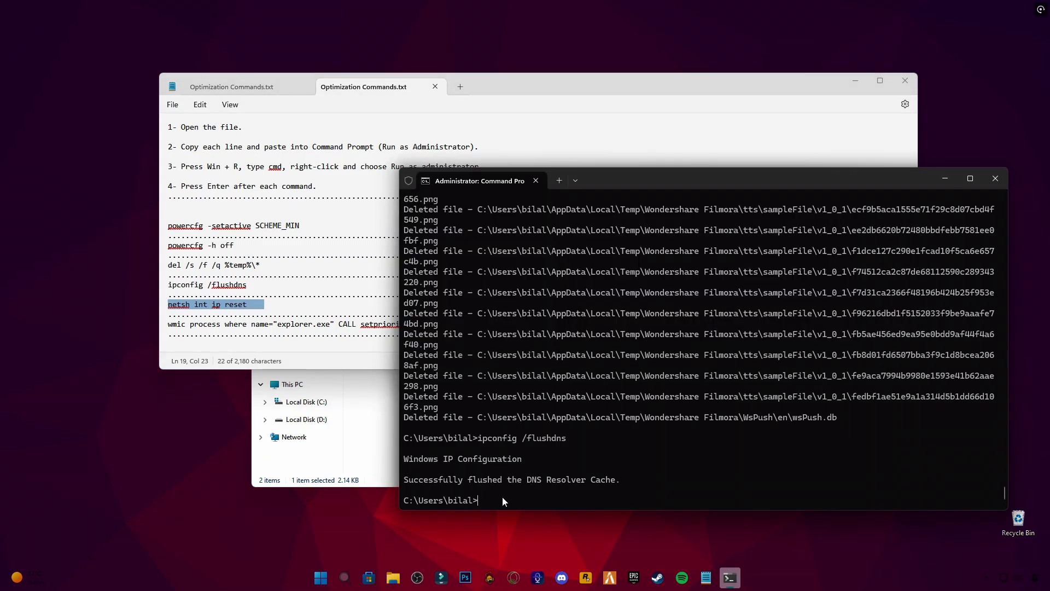
key("ctrl+v")
key("Return")
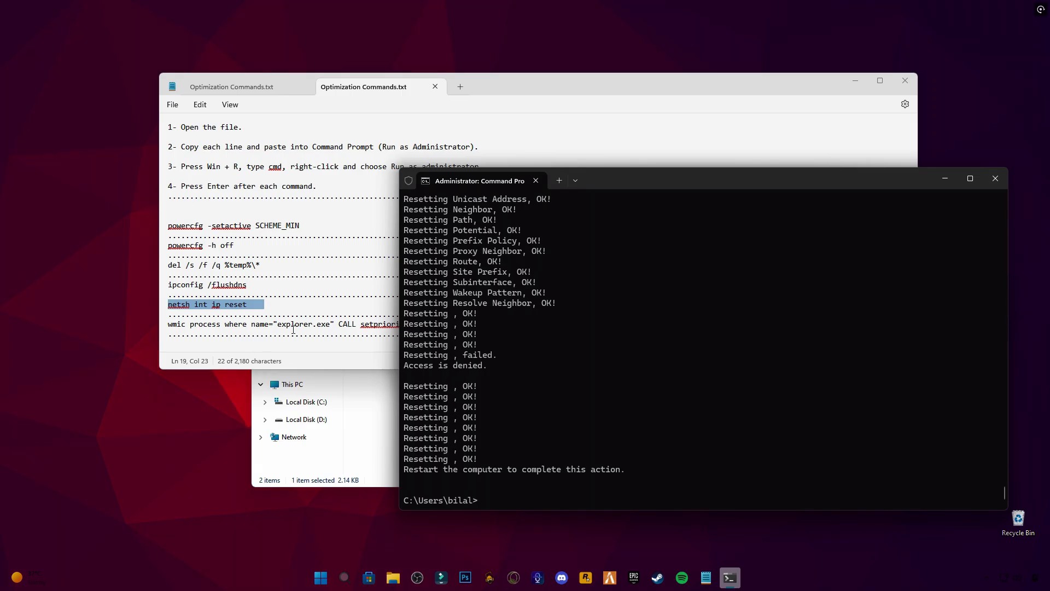
Step: Run the wmic command setting explorer.exe to "realtime" priority, then exit the prompt
left_click(254, 326)
left_click_drag(169, 326, 458, 330)
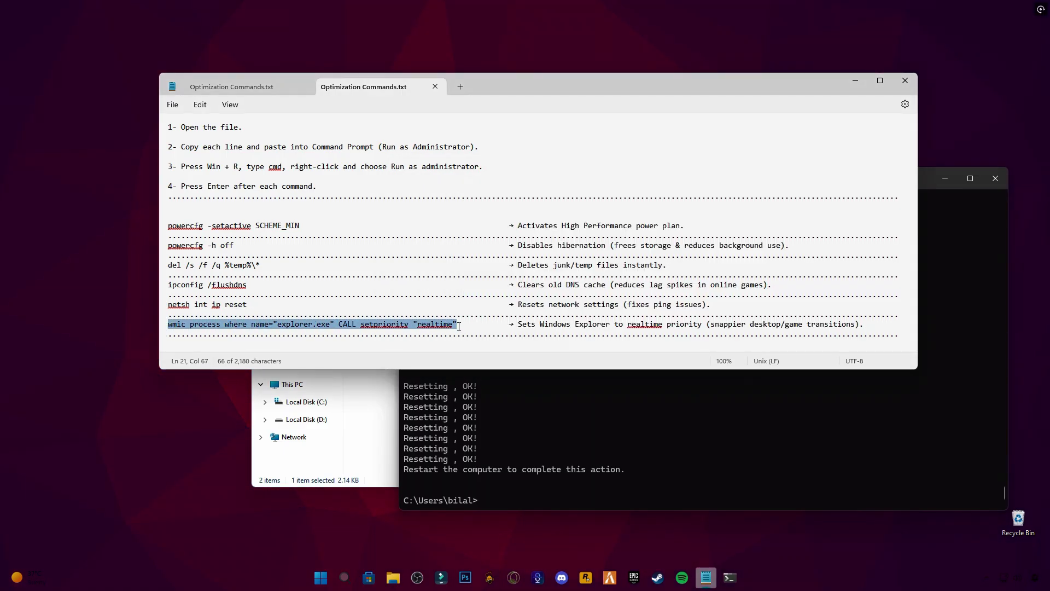
key("ctrl+c")
left_click(504, 501)
right_click(500, 503)
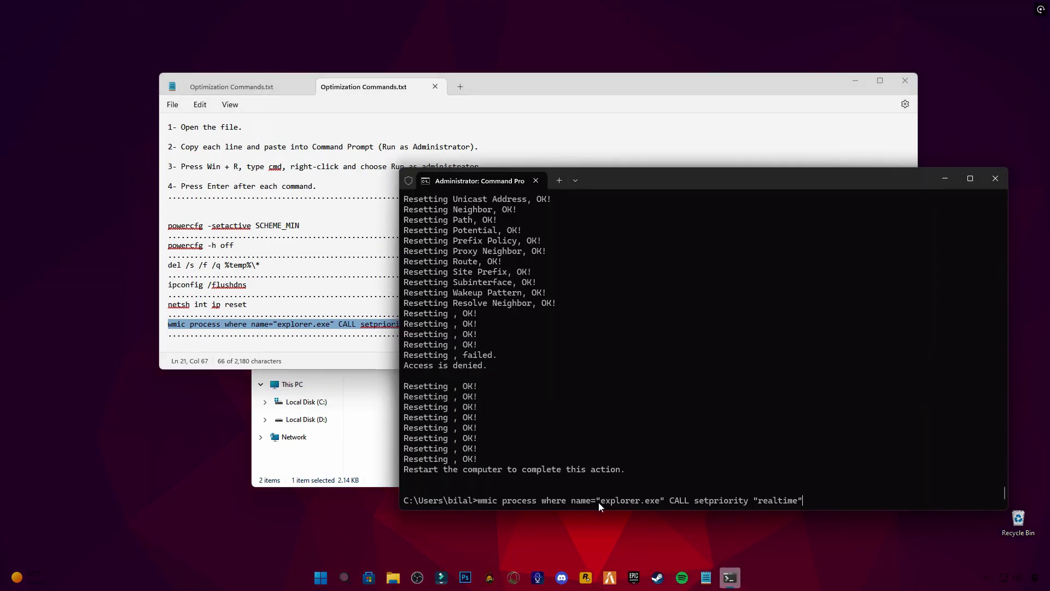
key("Return")
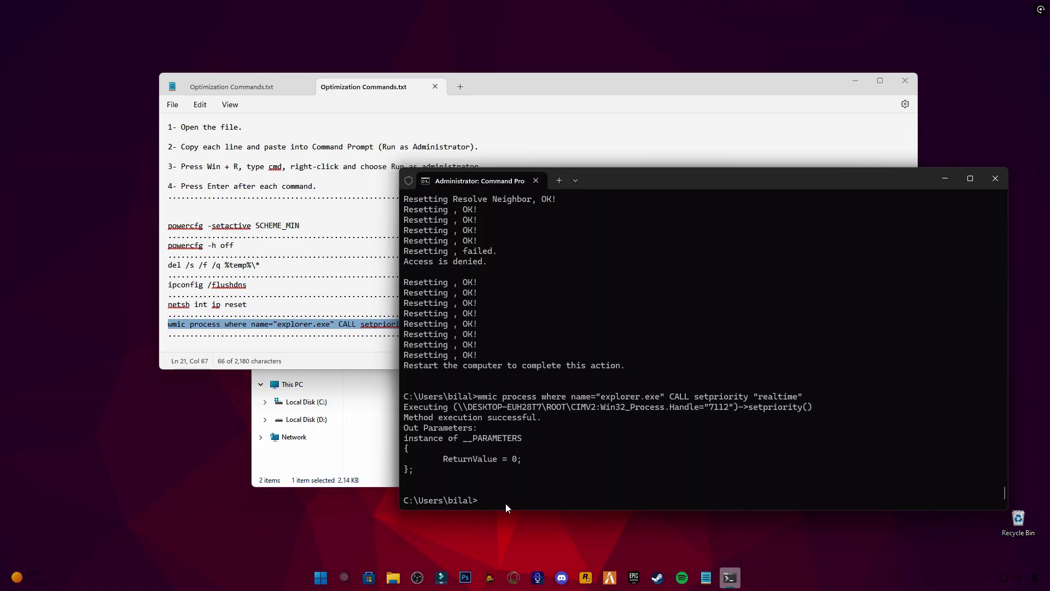
type("exit")
key("Return")
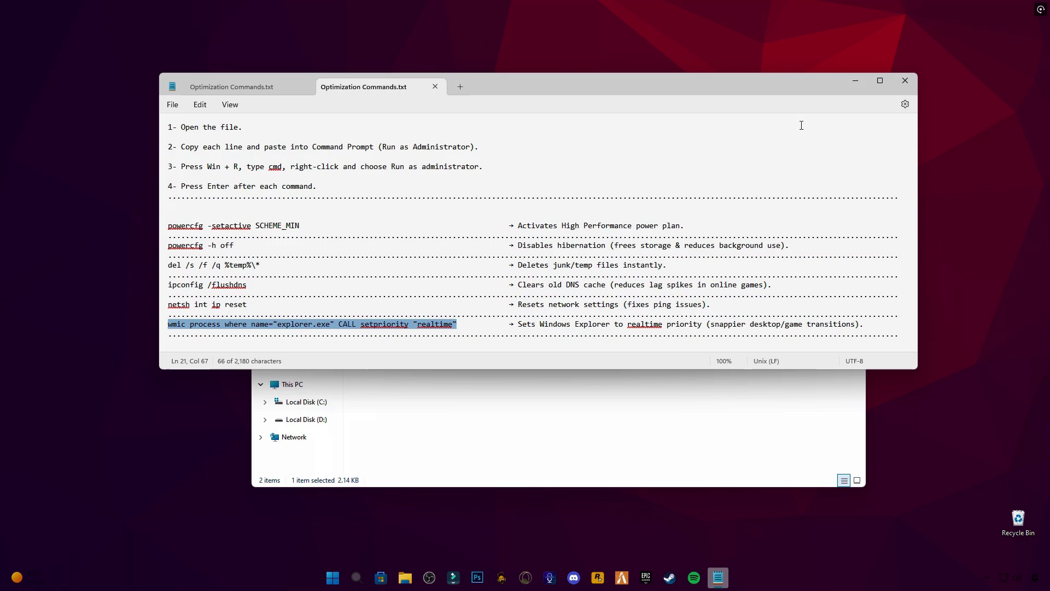
Step: Close the notes, open Registry Optimization, and merge DisableGameDVR.reg into the registry
left_click(906, 80)
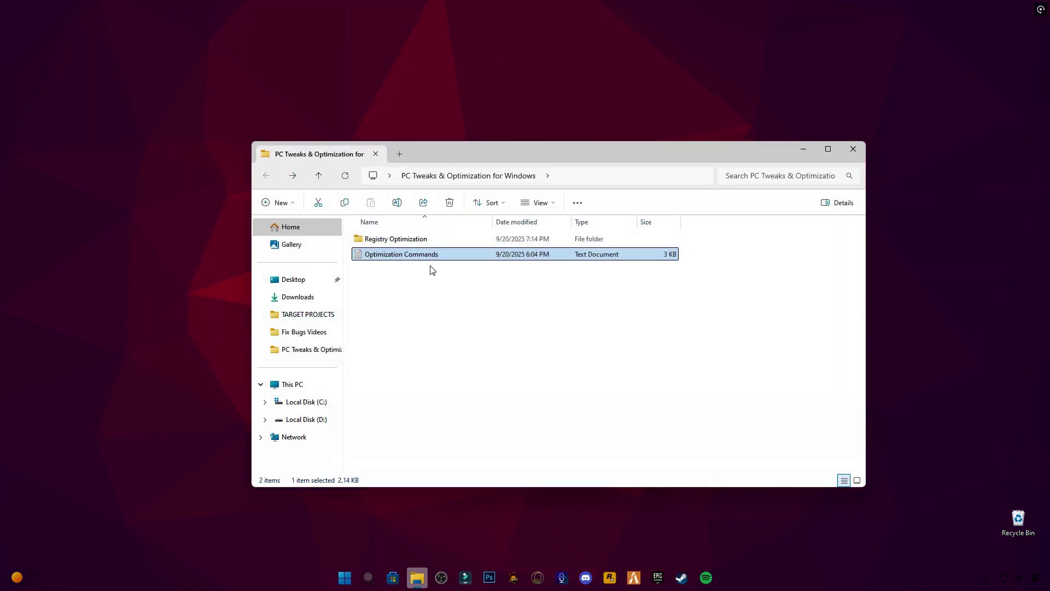
double_click(383, 239)
left_click(411, 256)
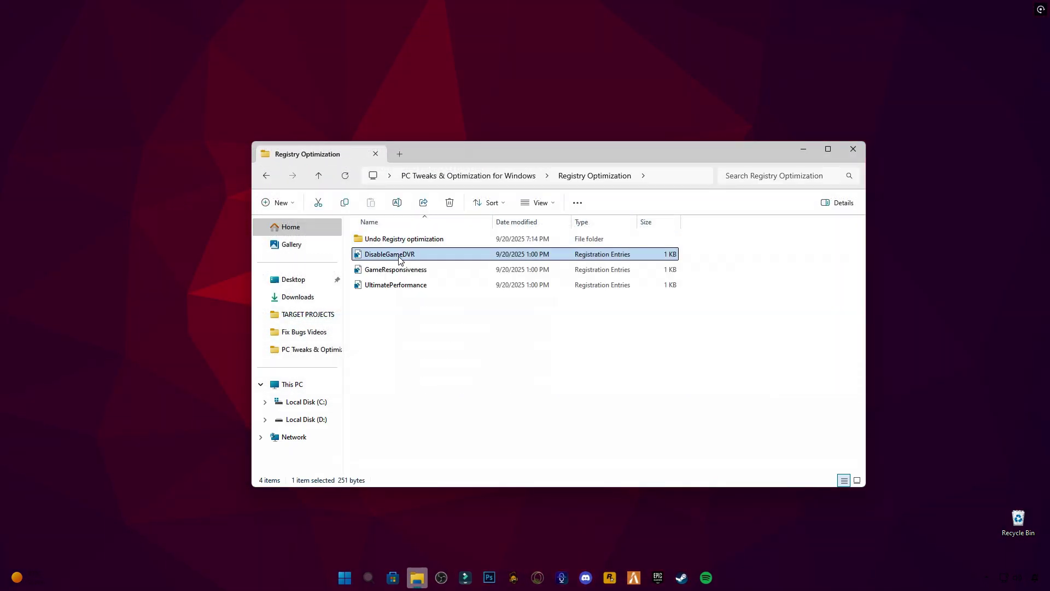
right_click(411, 256)
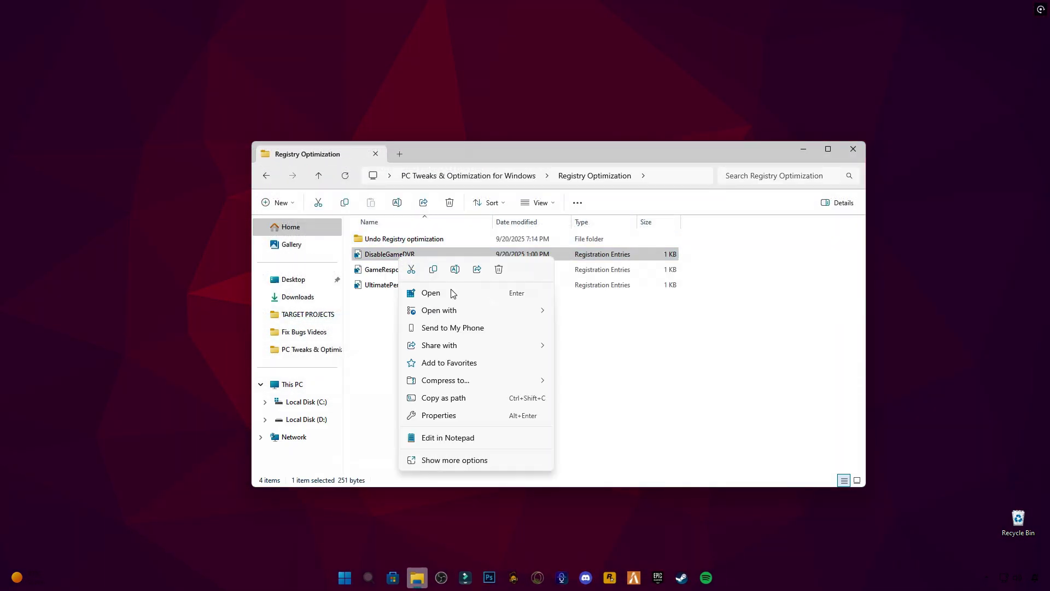
left_click(431, 460)
left_click(430, 266)
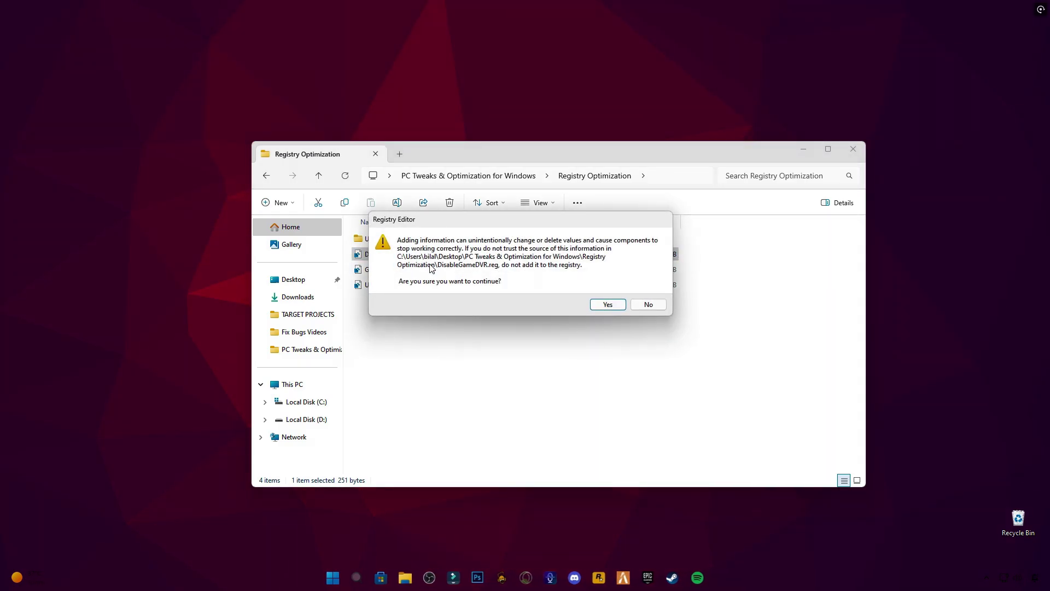
left_click(605, 303)
left_click(629, 291)
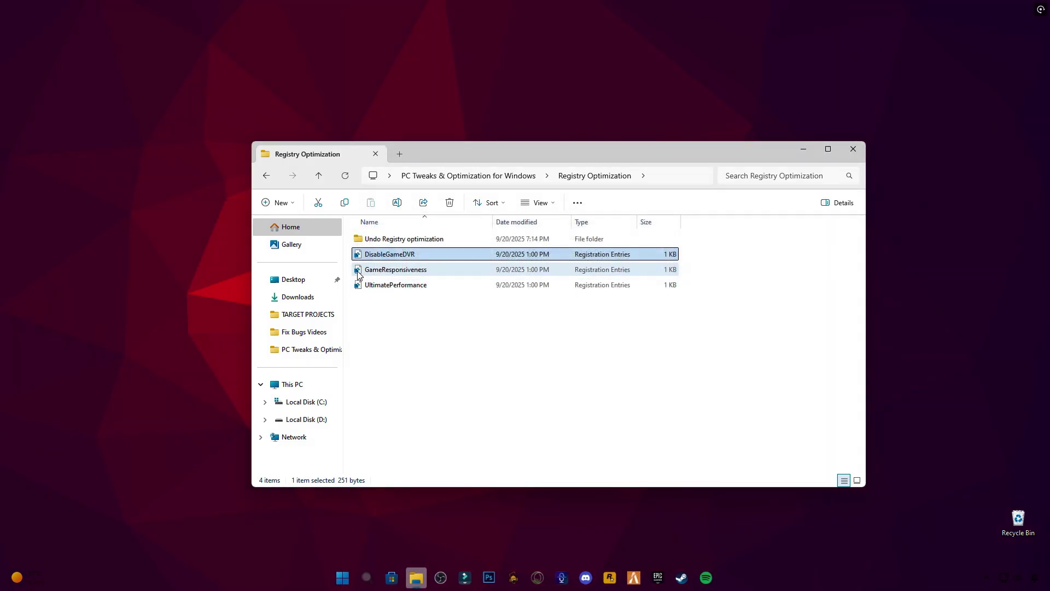
Step: Merge GameResponsiveness.reg, try UltimatePerformance.reg (import fails), then open Undo Registry optimization
double_click(362, 269)
left_click(618, 302)
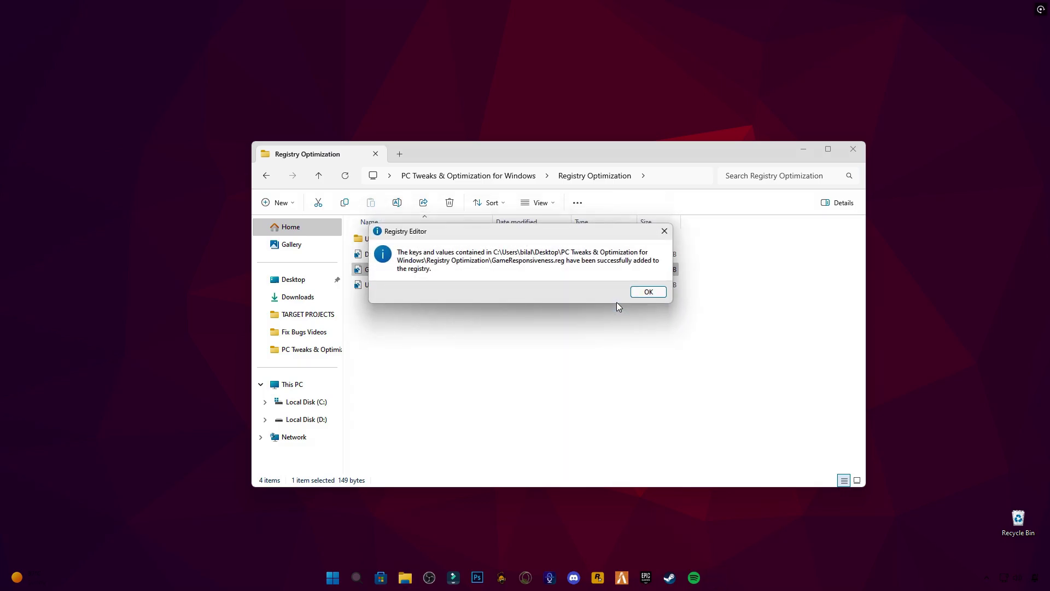
left_click(649, 292)
double_click(394, 285)
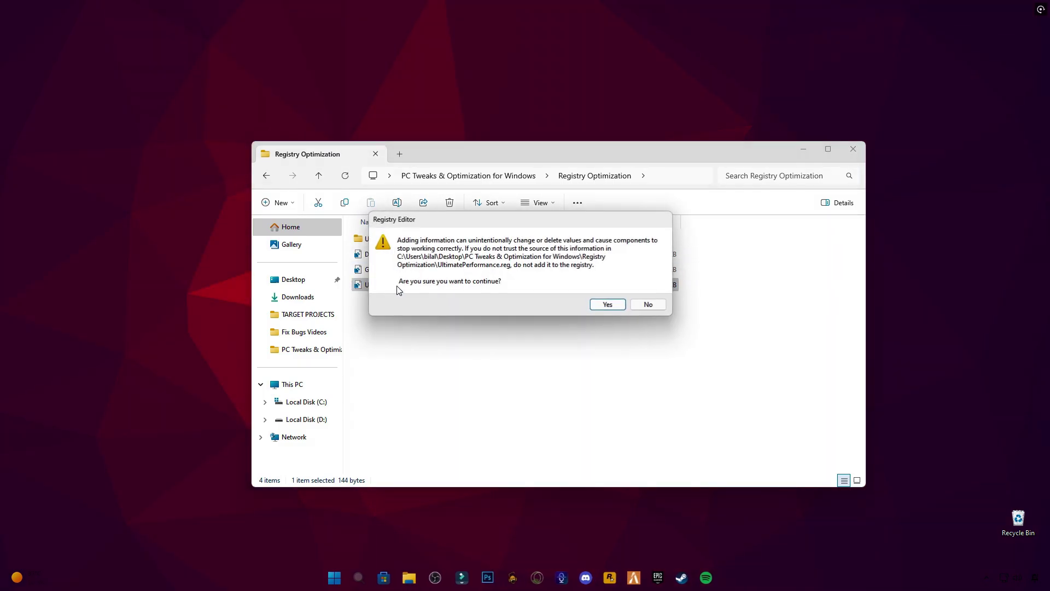
left_click(608, 304)
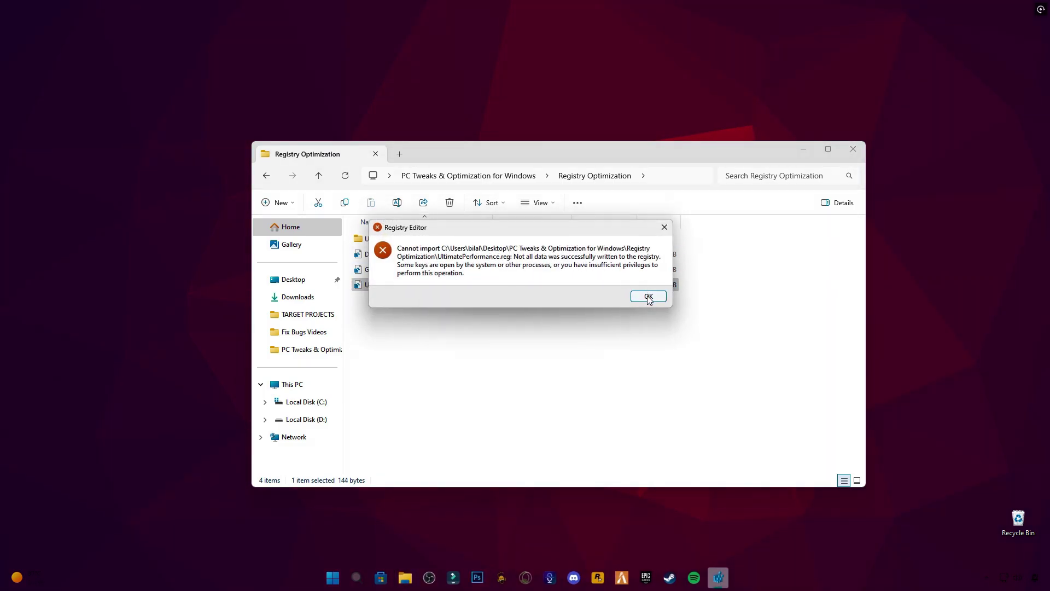
left_click(649, 296)
left_click(520, 316)
double_click(388, 239)
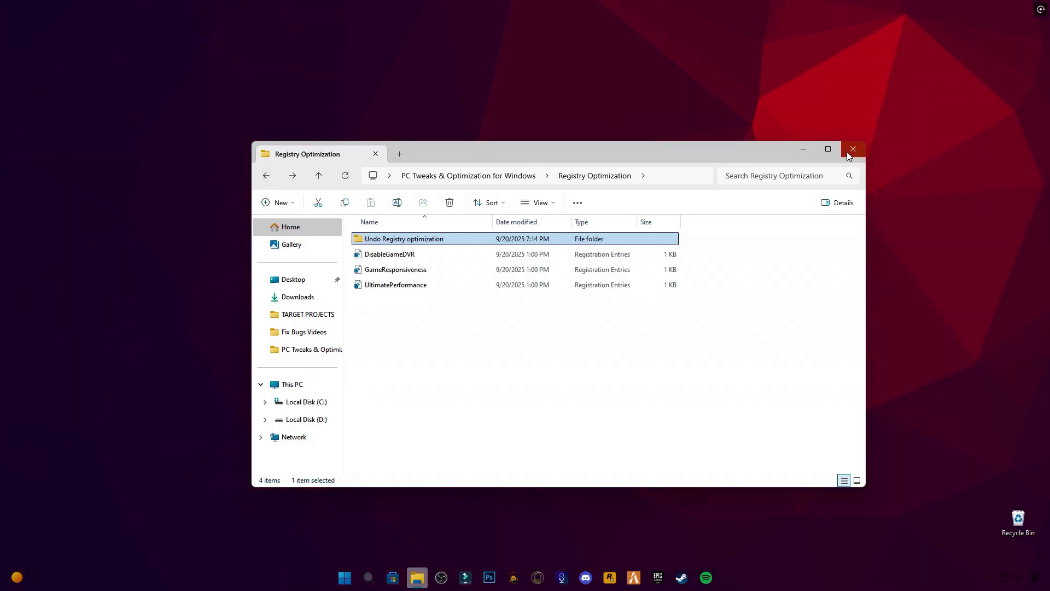
Step: Close the folder window and restart the PC from the Start menu's Power options
left_click(854, 149)
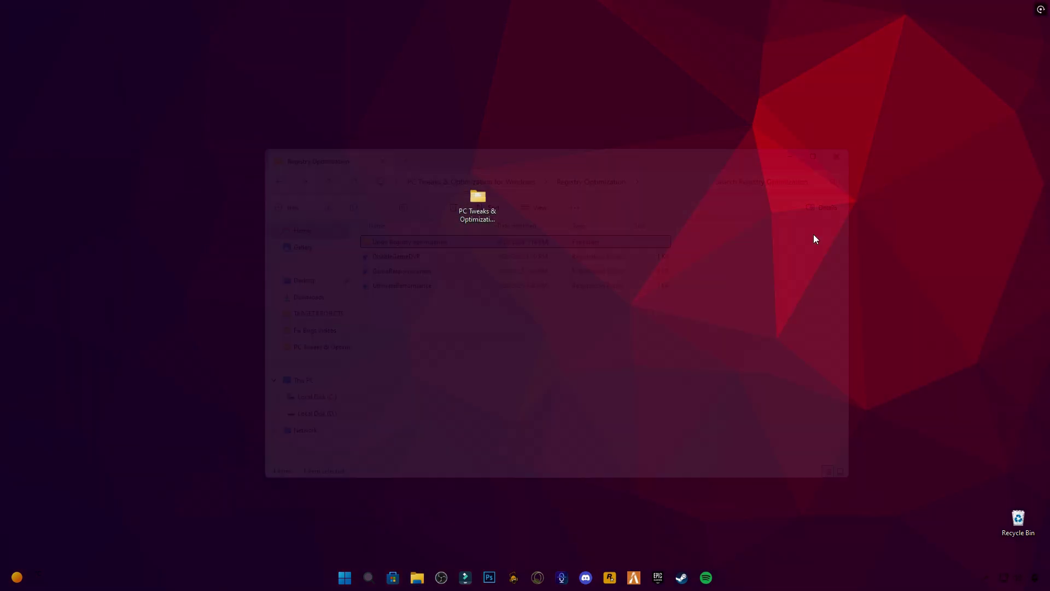
left_click(344, 577)
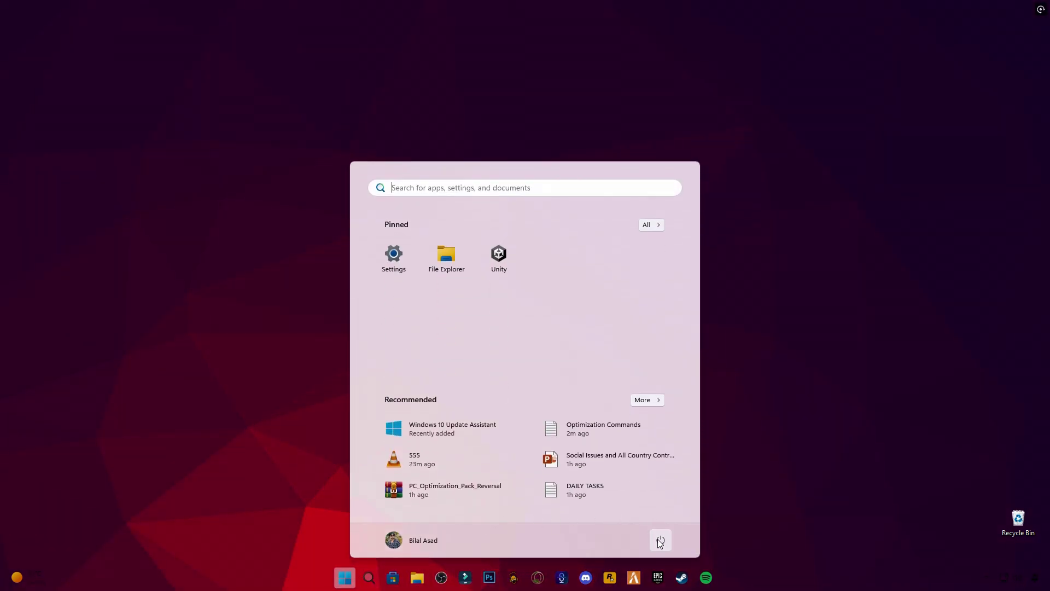
left_click(661, 540)
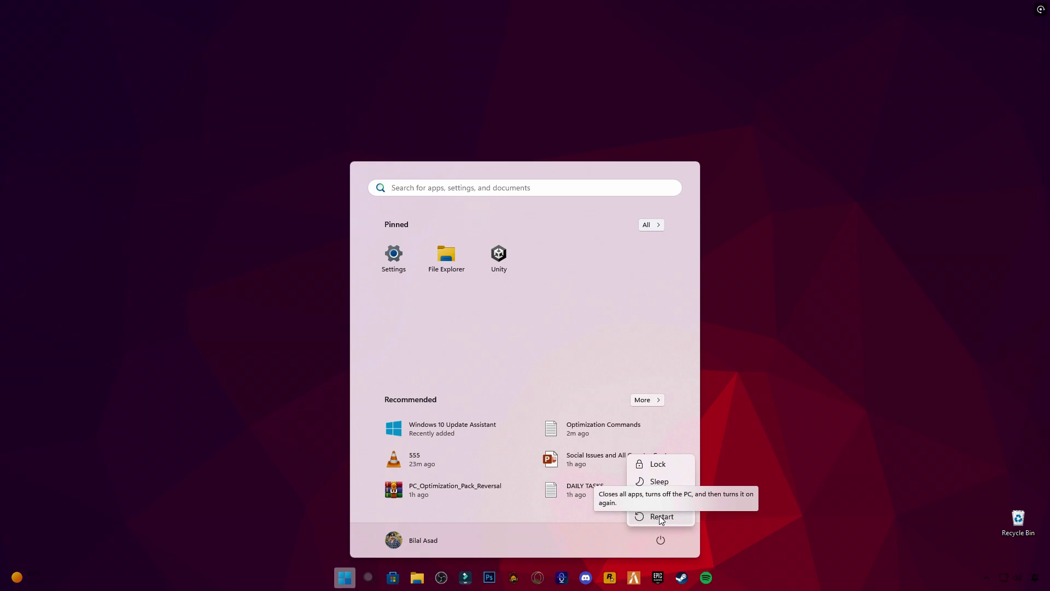
left_click(662, 517)
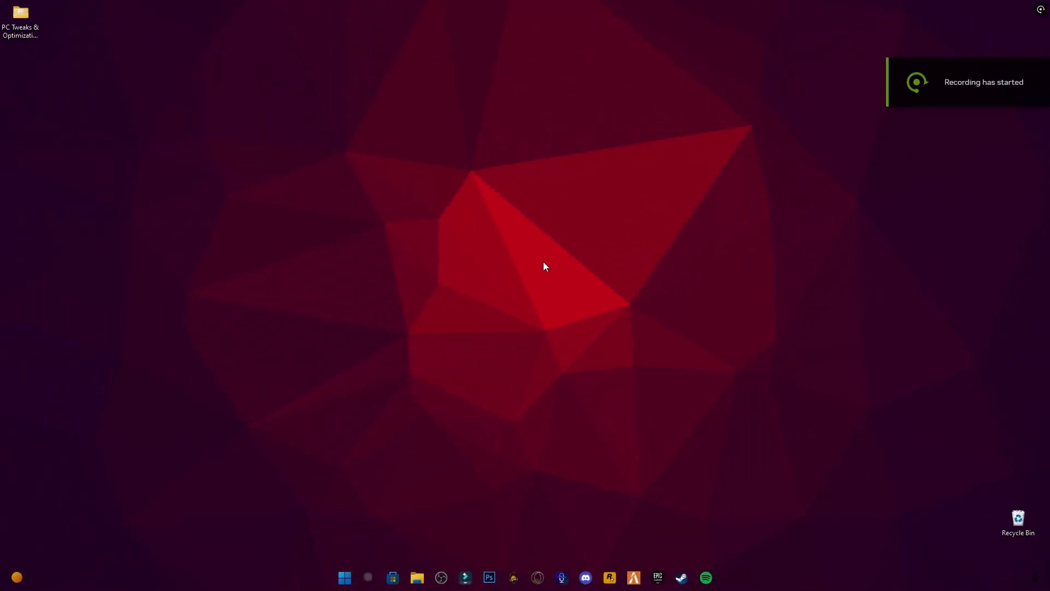